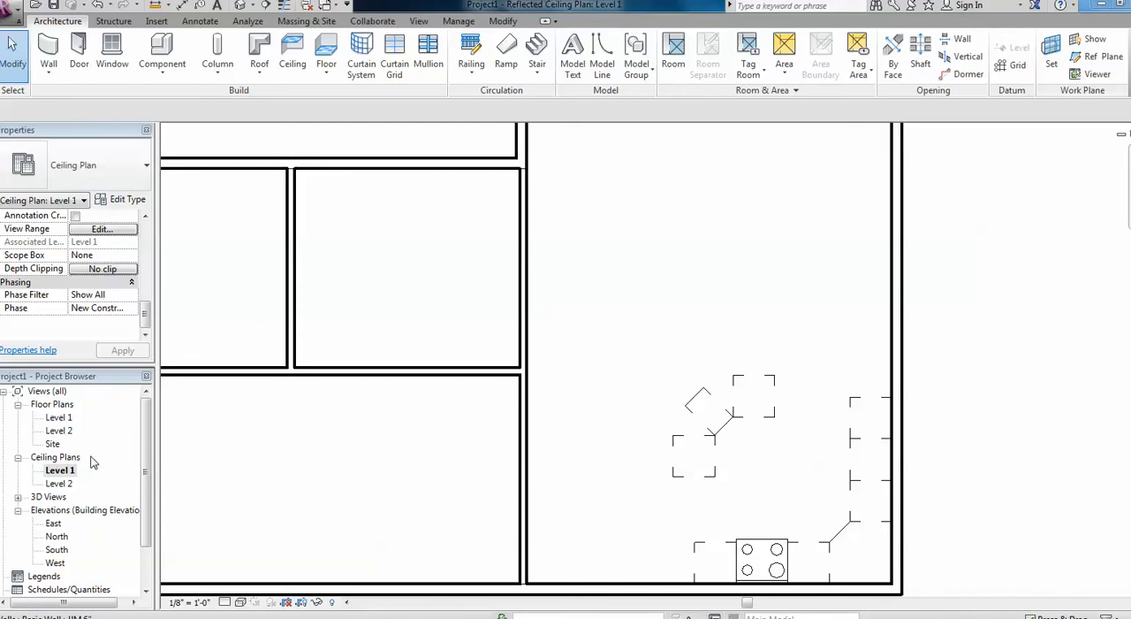
# Compare the Level 1 floor plan with the Level 1 ceiling plan, ending in the ceiling plan.
pyautogui.doubleClick(66, 475)
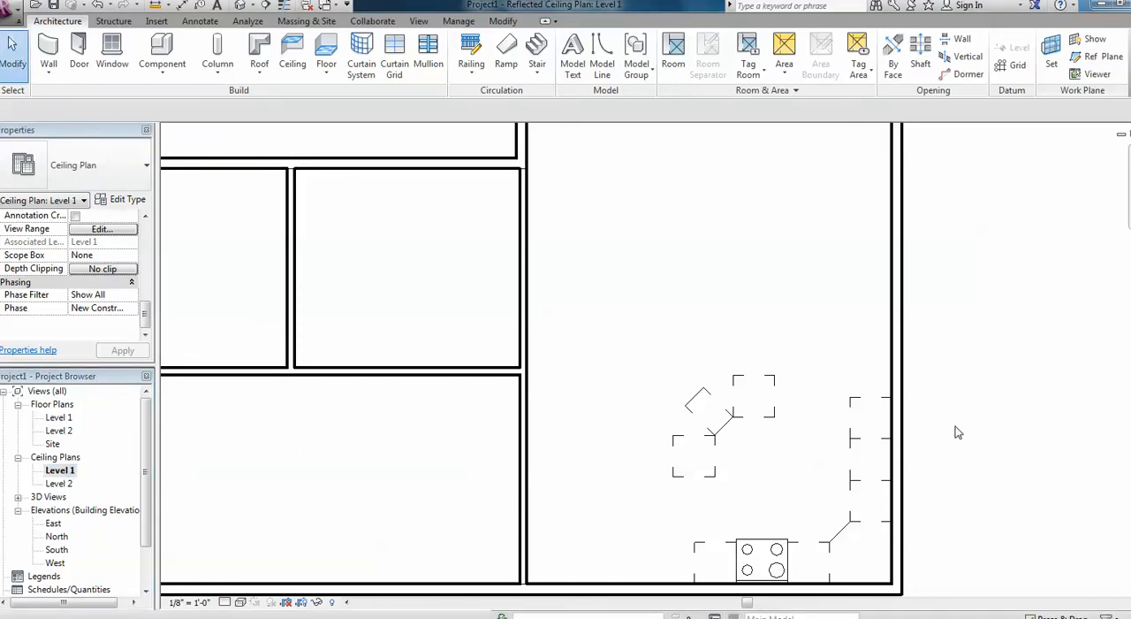
pyautogui.scroll(-3, 979, 440)
pyautogui.moveTo(980, 436); pyautogui.dragTo(881, 433, button='middle')
pyautogui.scroll(3, 880, 433)
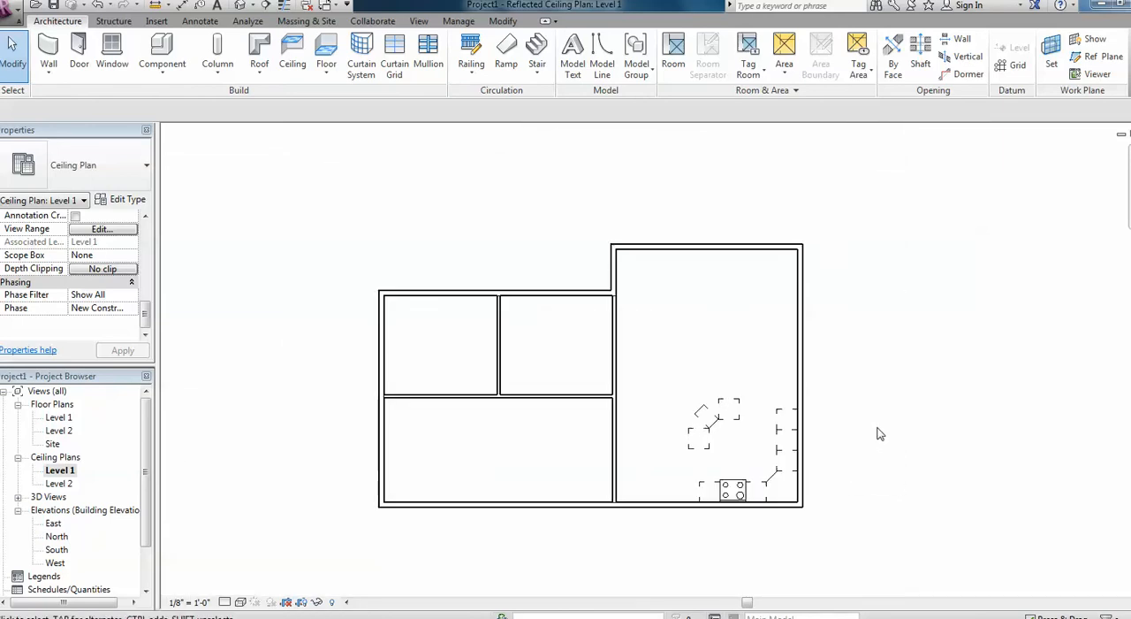
pyautogui.doubleClick(58, 418)
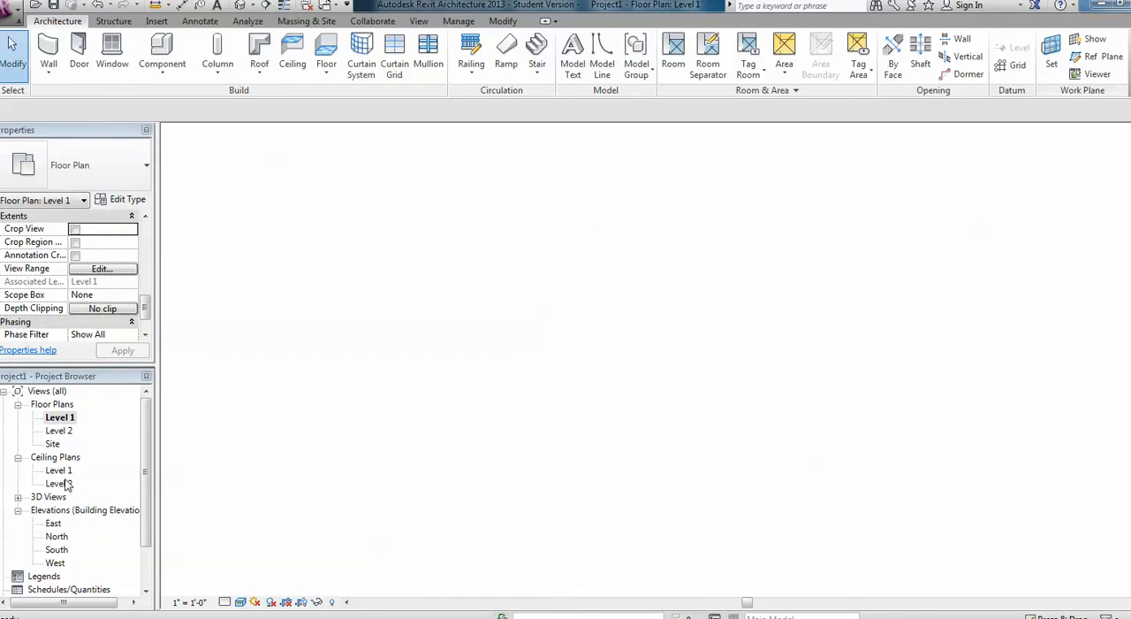
pyautogui.doubleClick(53, 473)
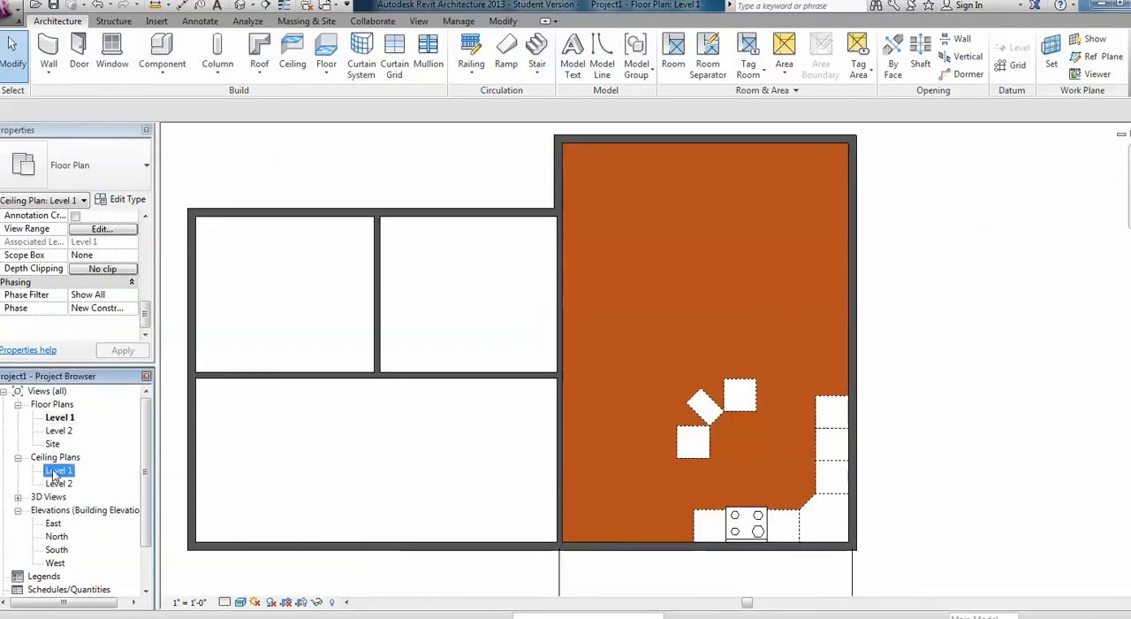
pyautogui.moveTo(601, 389); pyautogui.dragTo(619, 399, button='middle')
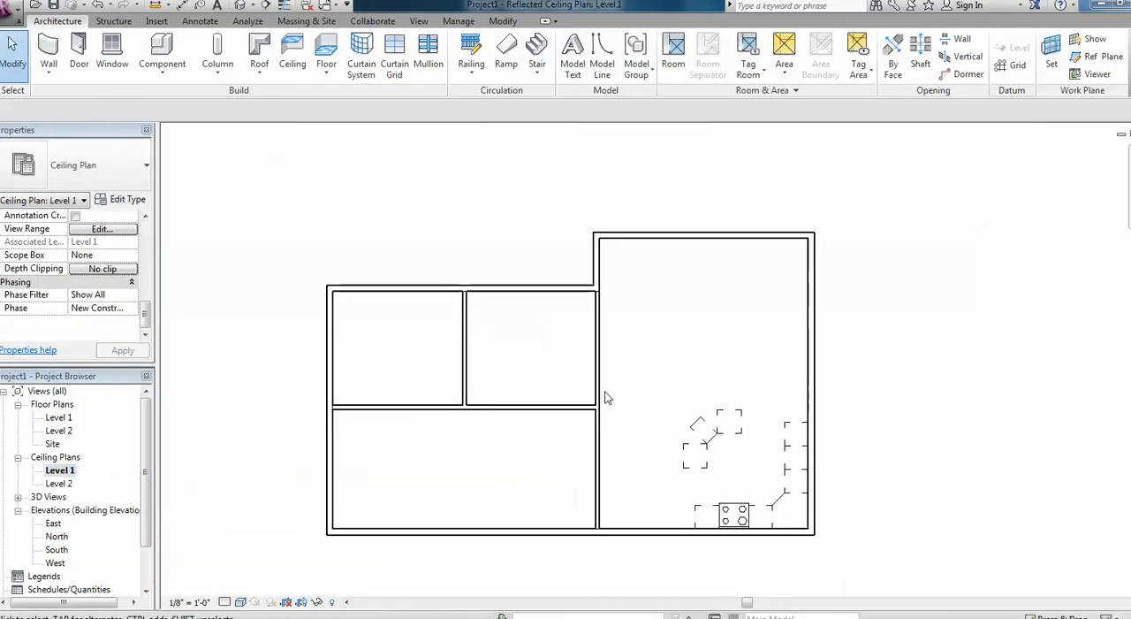
# Set the Top of the Level 1 ceiling plan's view range to Unlimited.
pyautogui.scroll(5, 144, 313)
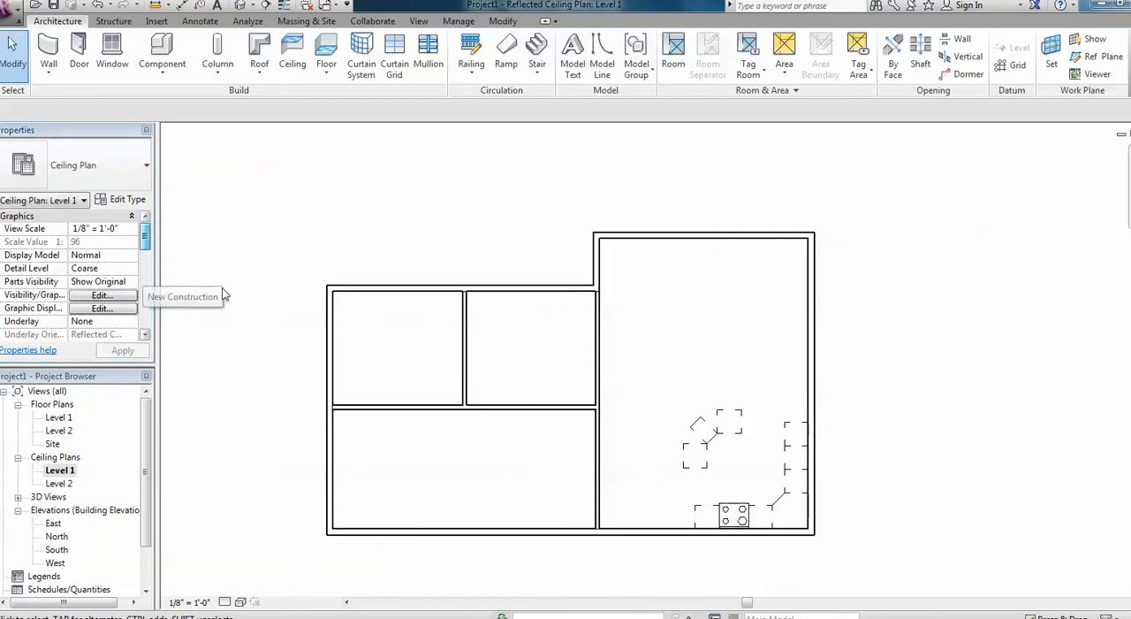
pyautogui.scroll(-5, 98, 230)
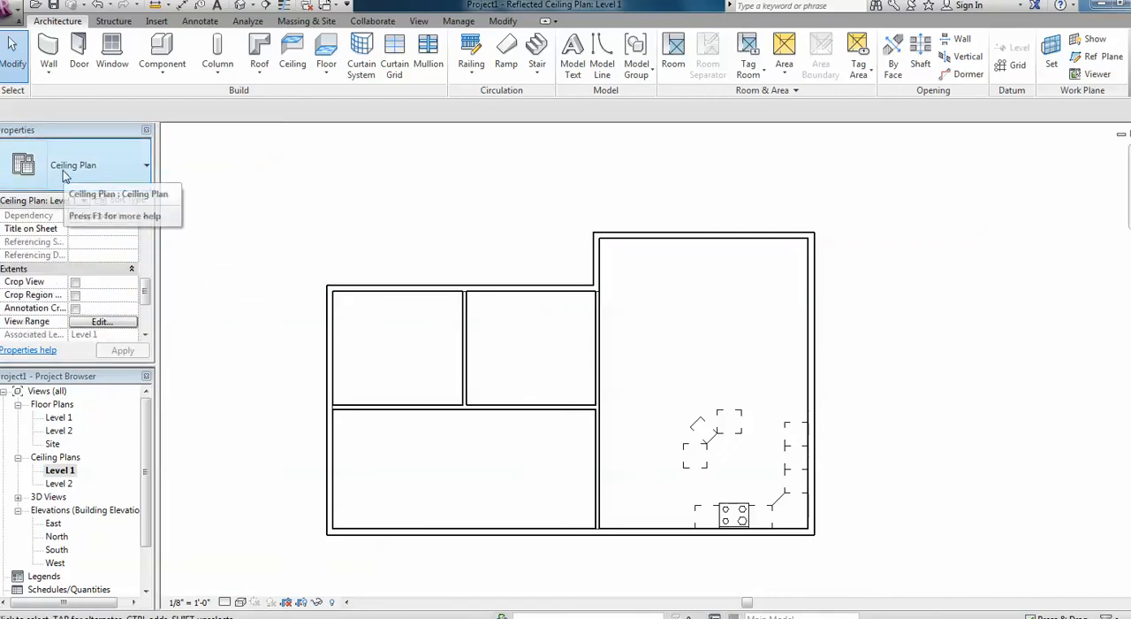
pyautogui.moveTo(146, 296); pyautogui.dragTo(139, 329)
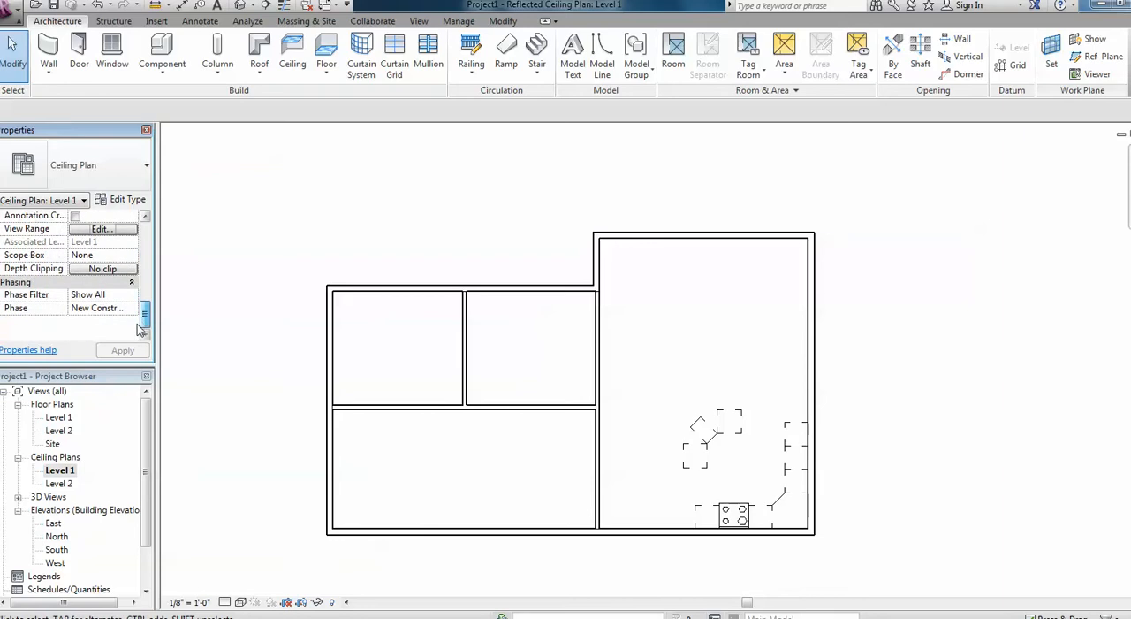
pyautogui.click(101, 230)
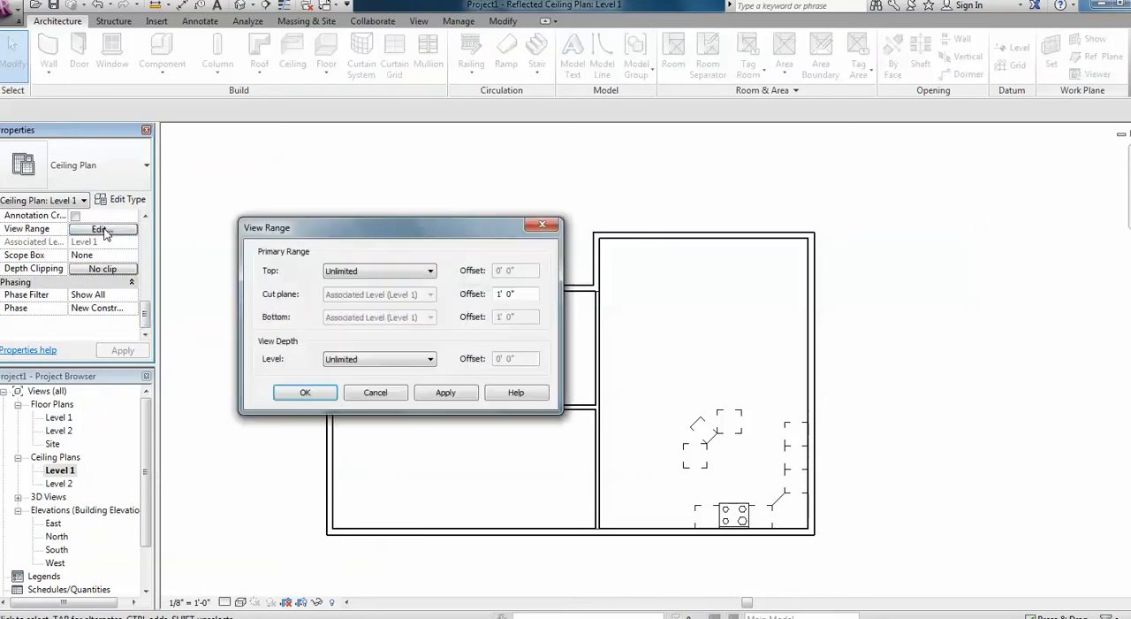
pyautogui.moveTo(418, 237); pyautogui.dragTo(602, 195)
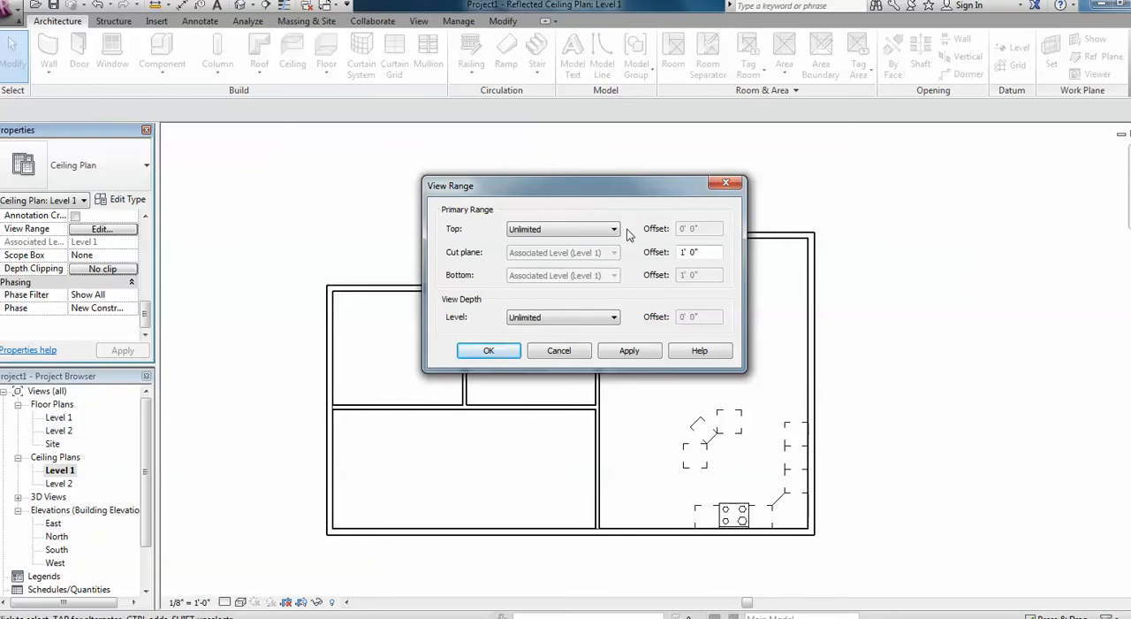
pyautogui.click(577, 231)
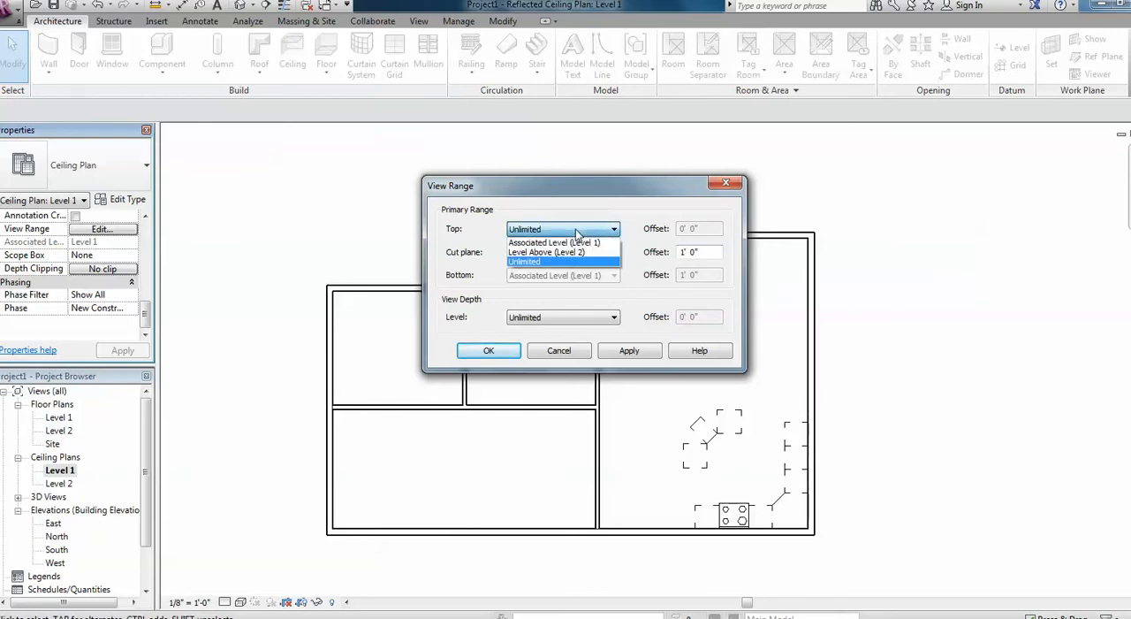
pyautogui.click(575, 262)
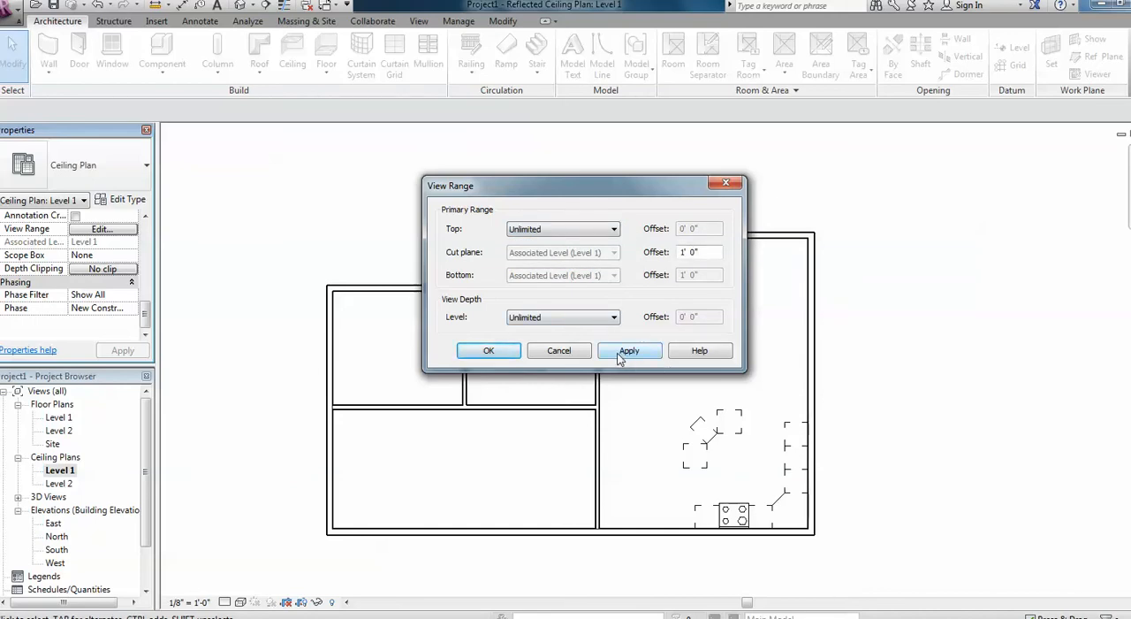
pyautogui.click(489, 351)
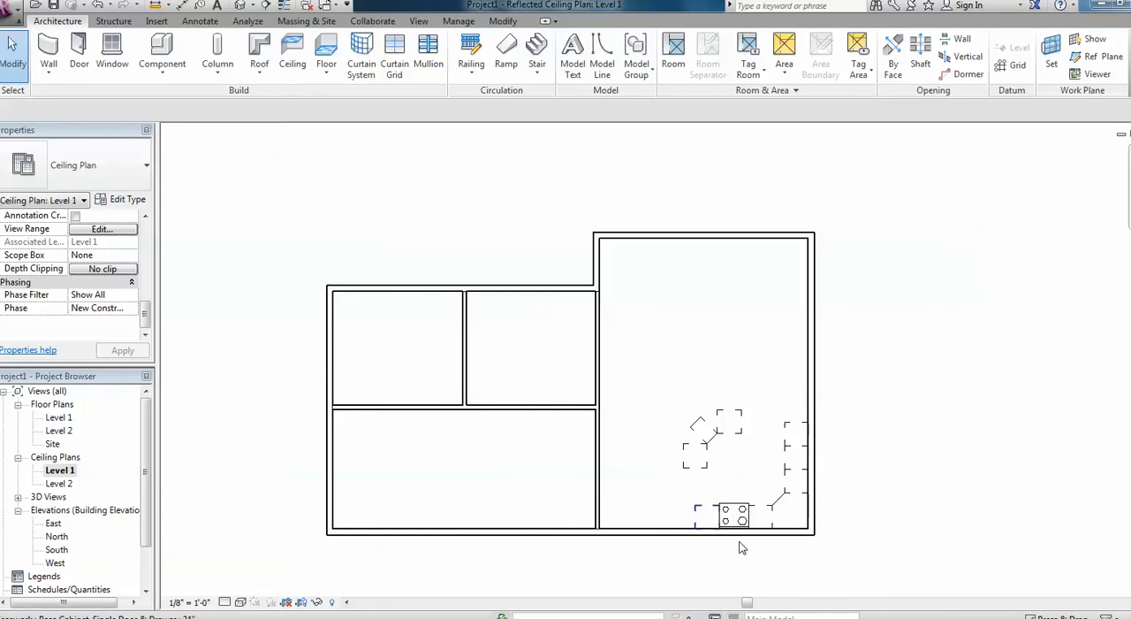
# Load the Downlight - Recessed Can component family from the library's Lighting, Architectural, Internal folder.
pyautogui.scroll(5, 762, 568)
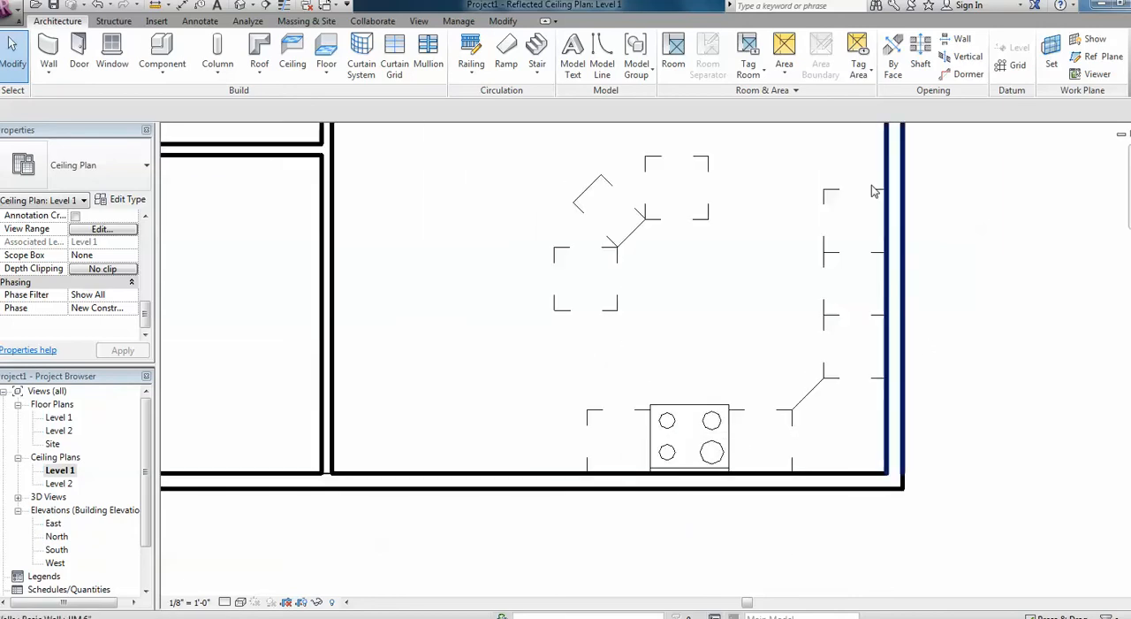
pyautogui.moveTo(669, 288); pyautogui.dragTo(679, 373, button='middle')
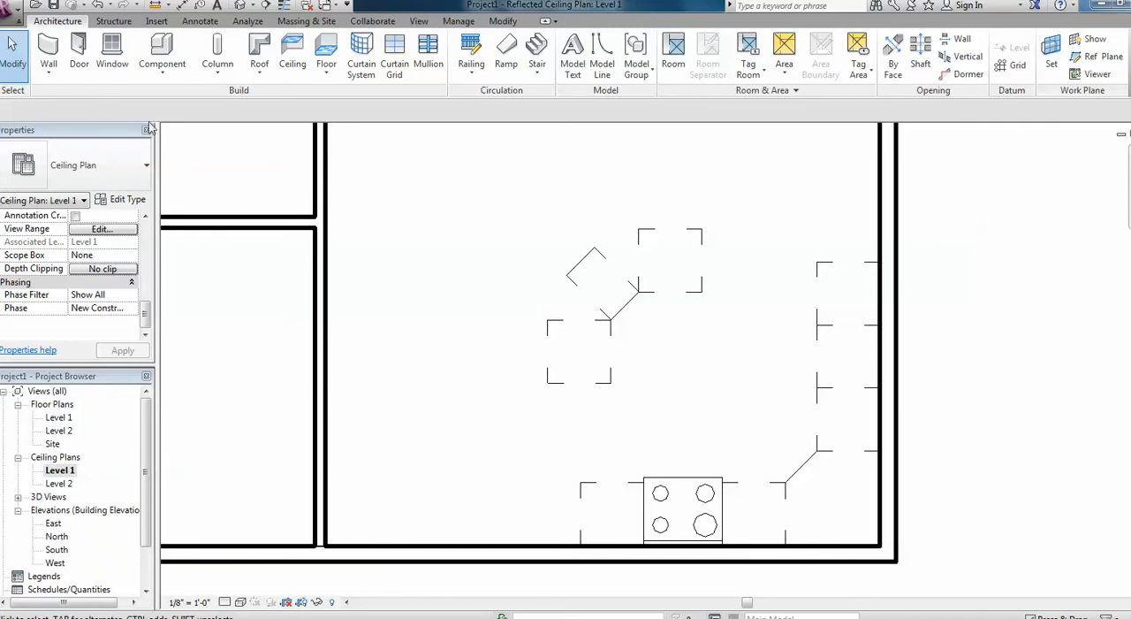
pyautogui.click(164, 51)
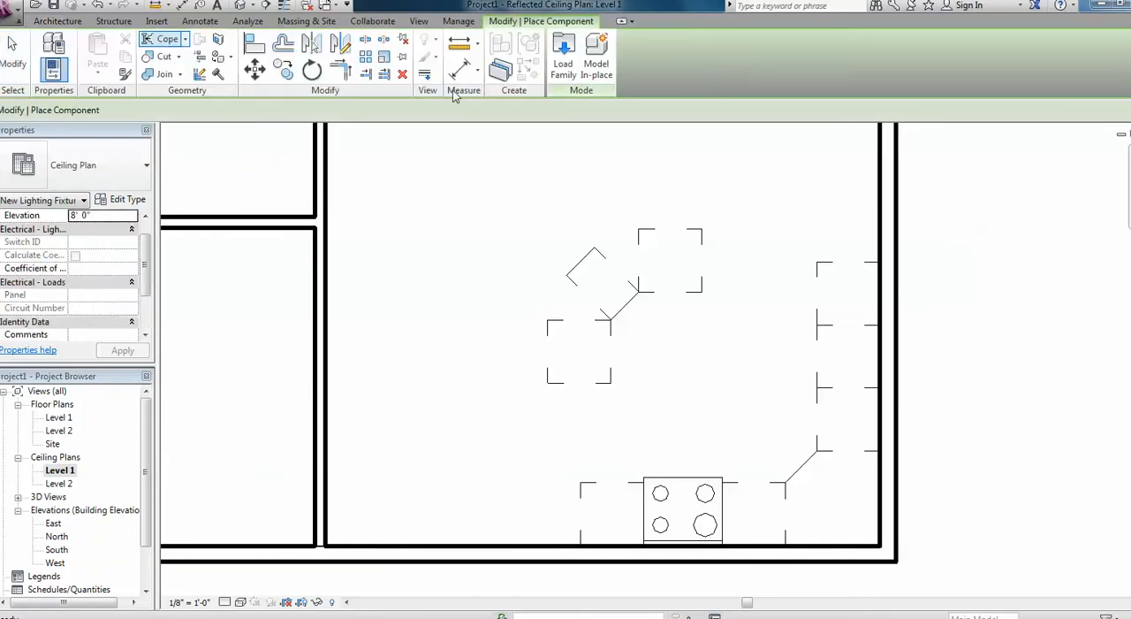
pyautogui.click(570, 60)
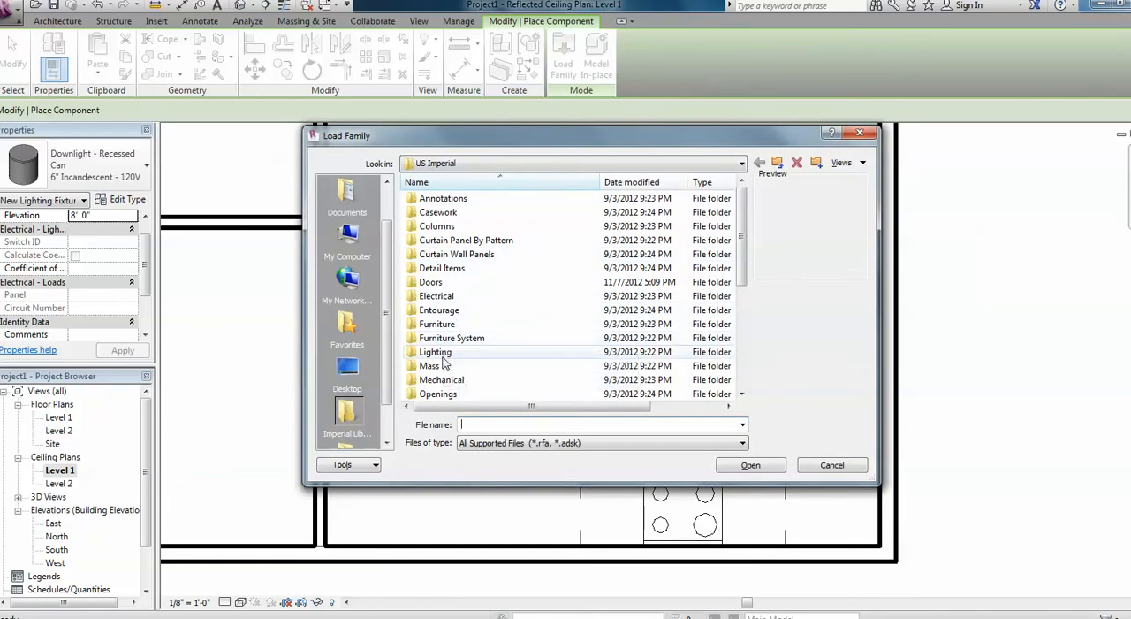
pyautogui.doubleClick(442, 351)
pyautogui.doubleClick(449, 200)
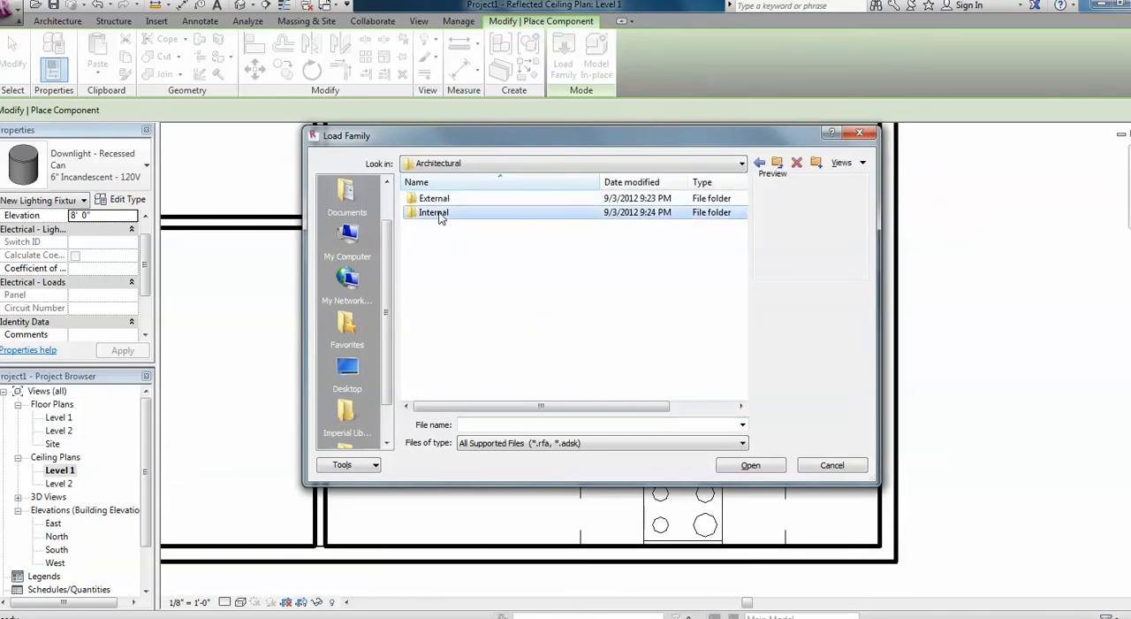
pyautogui.doubleClick(440, 214)
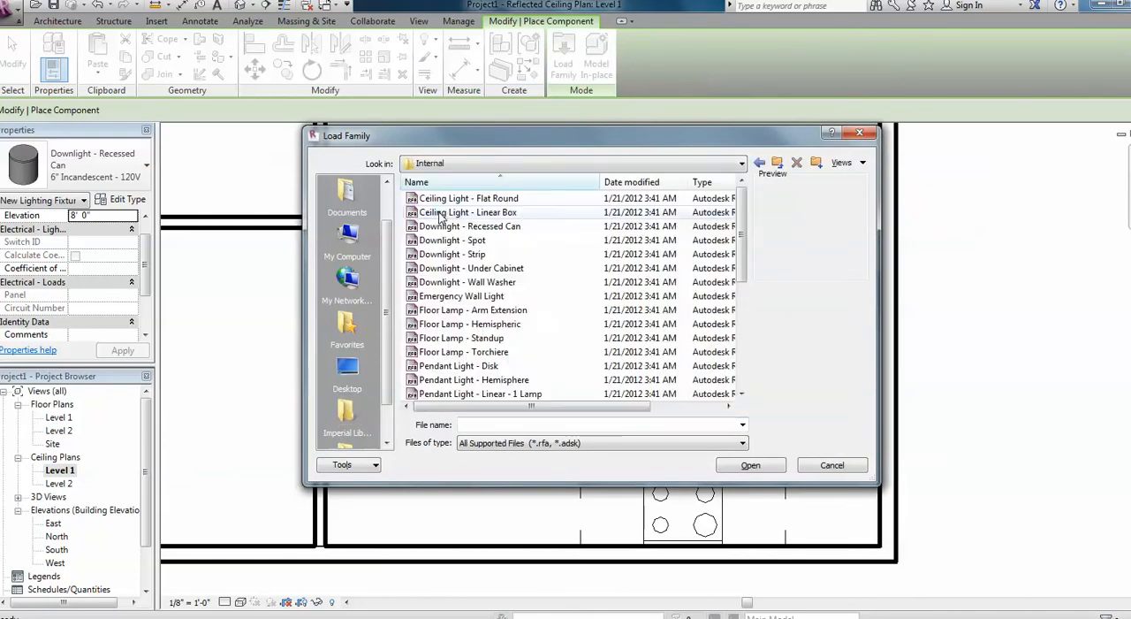
pyautogui.click(485, 227)
pyautogui.click(783, 464)
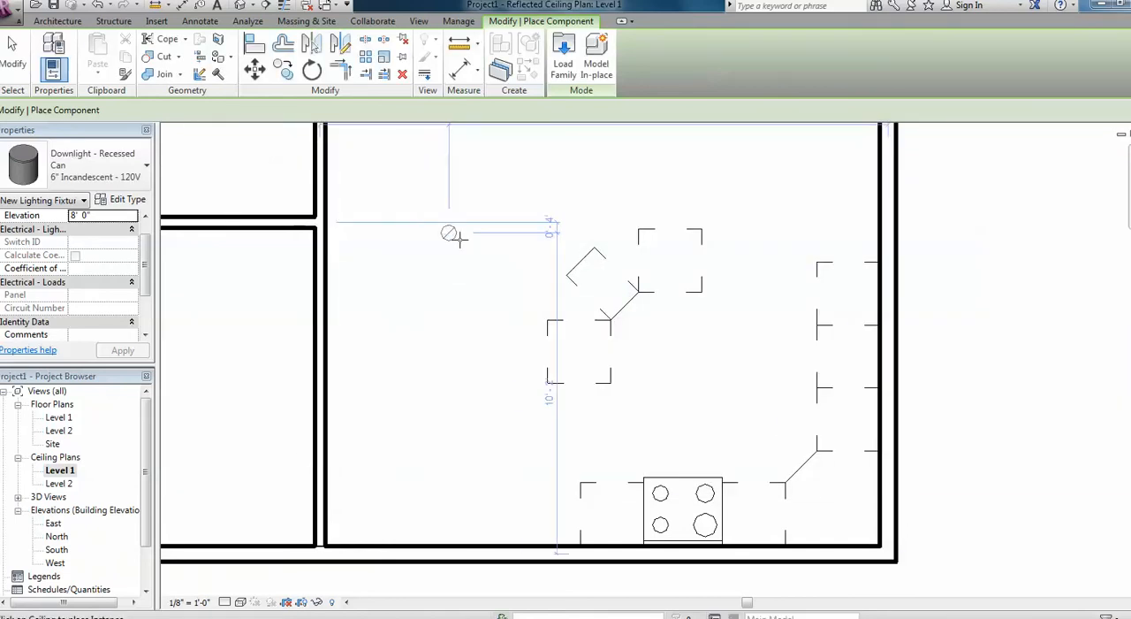
# Place four recessed can downlights in the kitchen, two along the side-wall cabinets and two in front of the stove run.
pyautogui.click(757, 251)
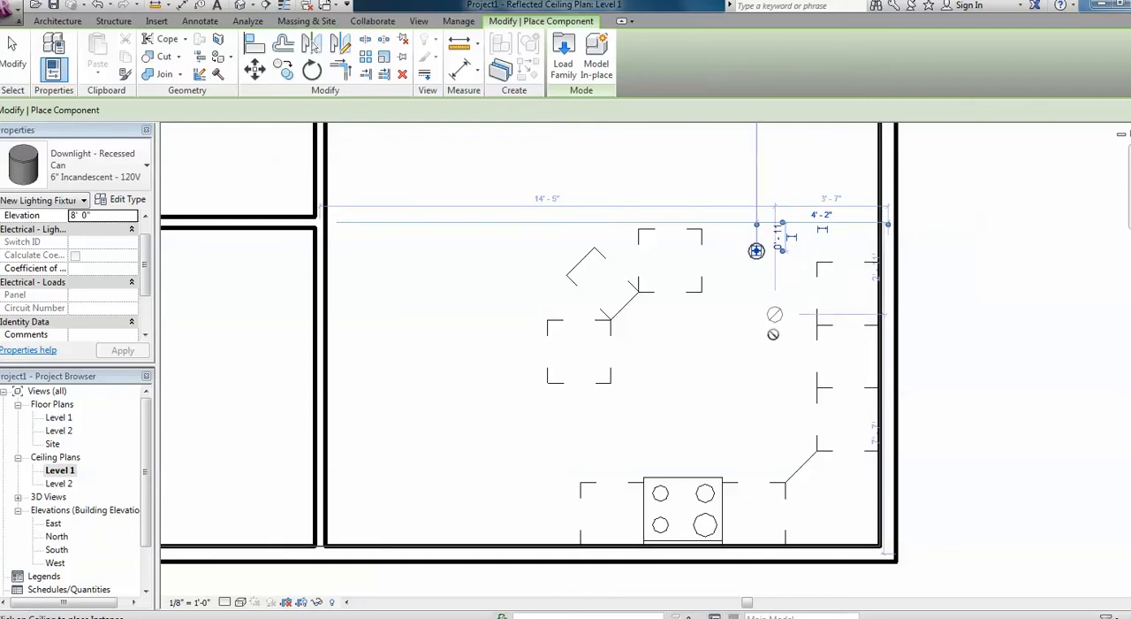
pyautogui.click(756, 372)
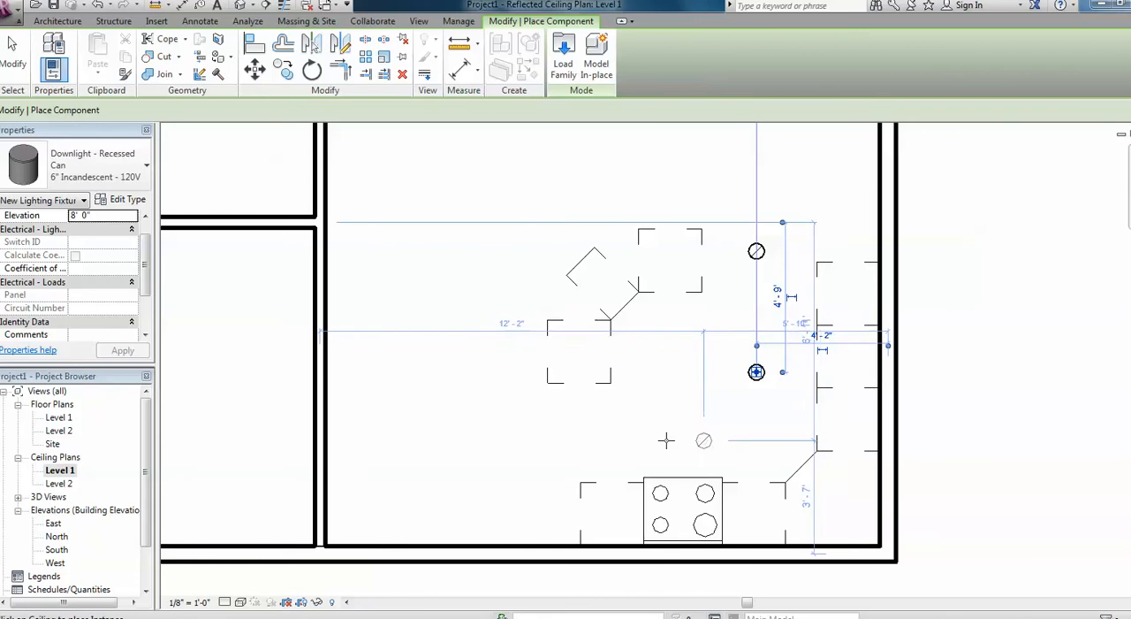
pyautogui.click(704, 440)
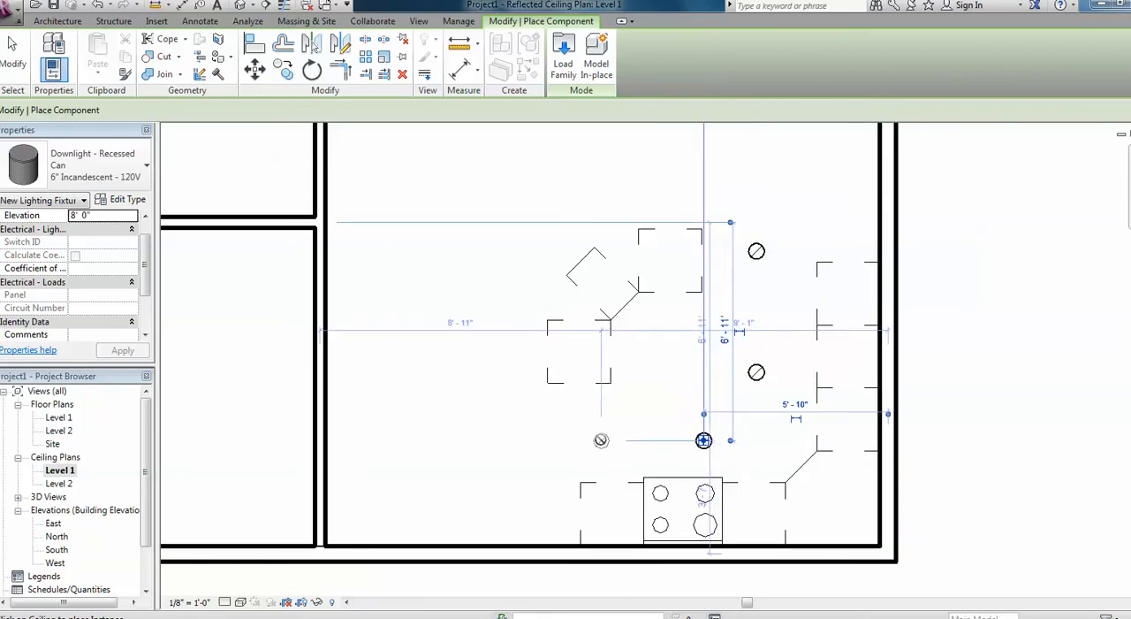
pyautogui.click(601, 439)
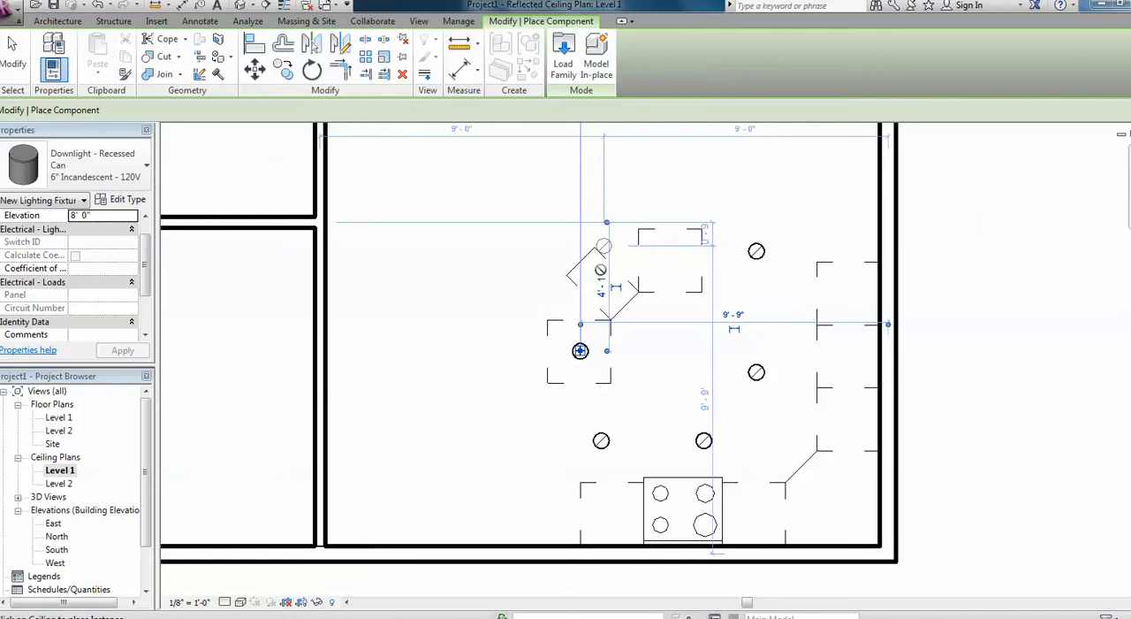
# Place recessed can downlights over the cabinets of the angled kitchen island.
pyautogui.scroll(3, 580, 350)
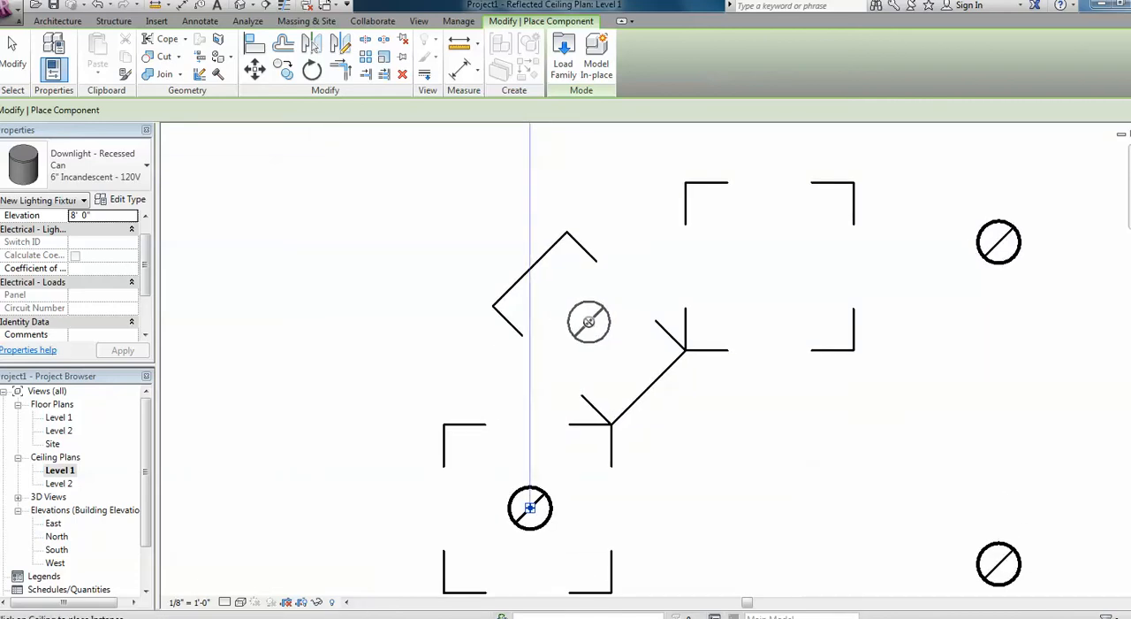
pyautogui.click(590, 321)
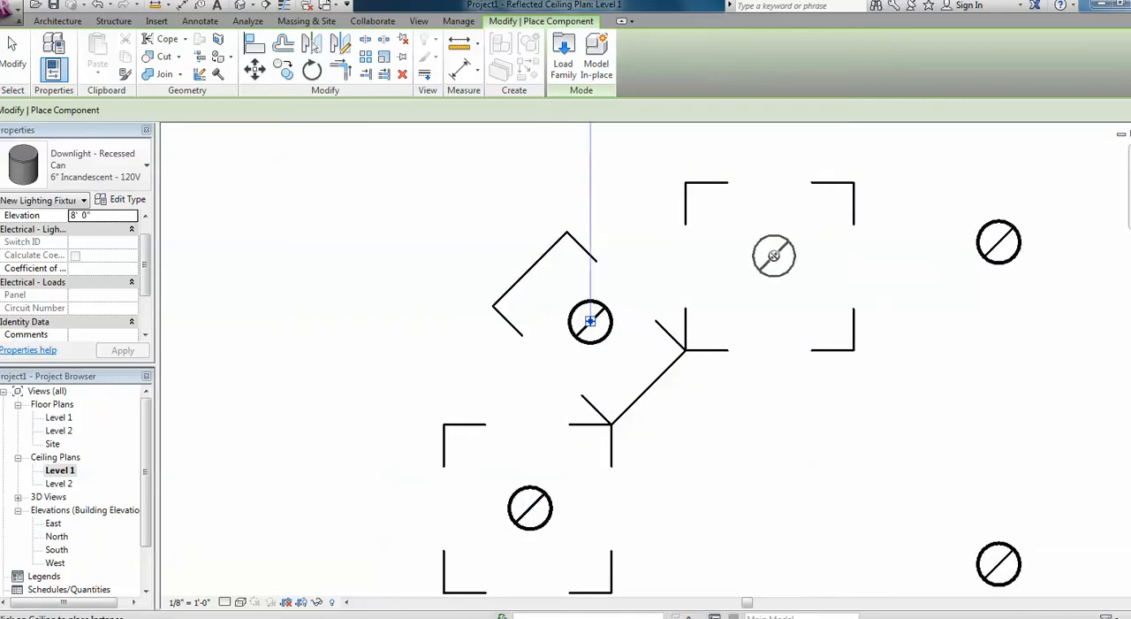
pyautogui.scroll(-5, 760, 274)
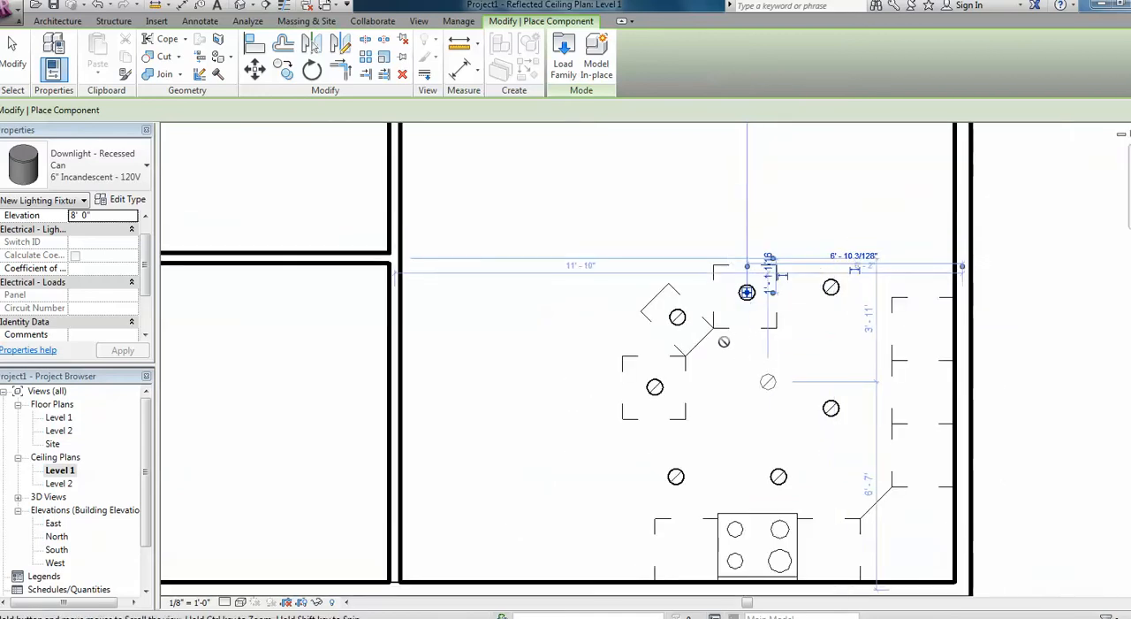
# Place four more recessed can downlights in a two-by-two arrangement in the open area west of the kitchen, and finish placing.
pyautogui.scroll(-3, 724, 341)
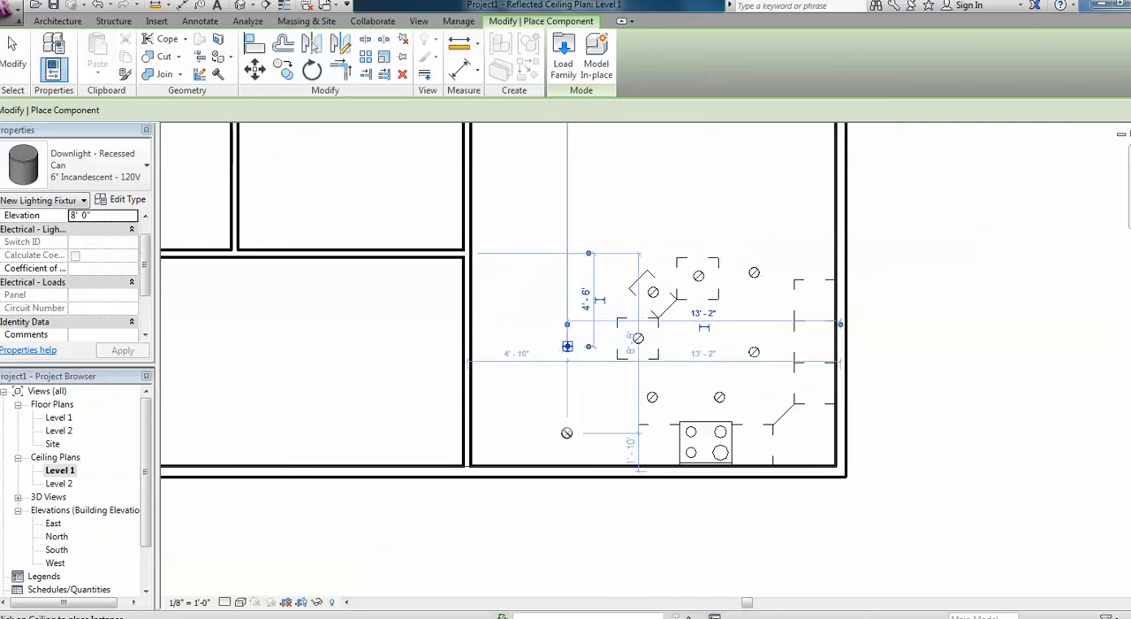
pyautogui.click(568, 346)
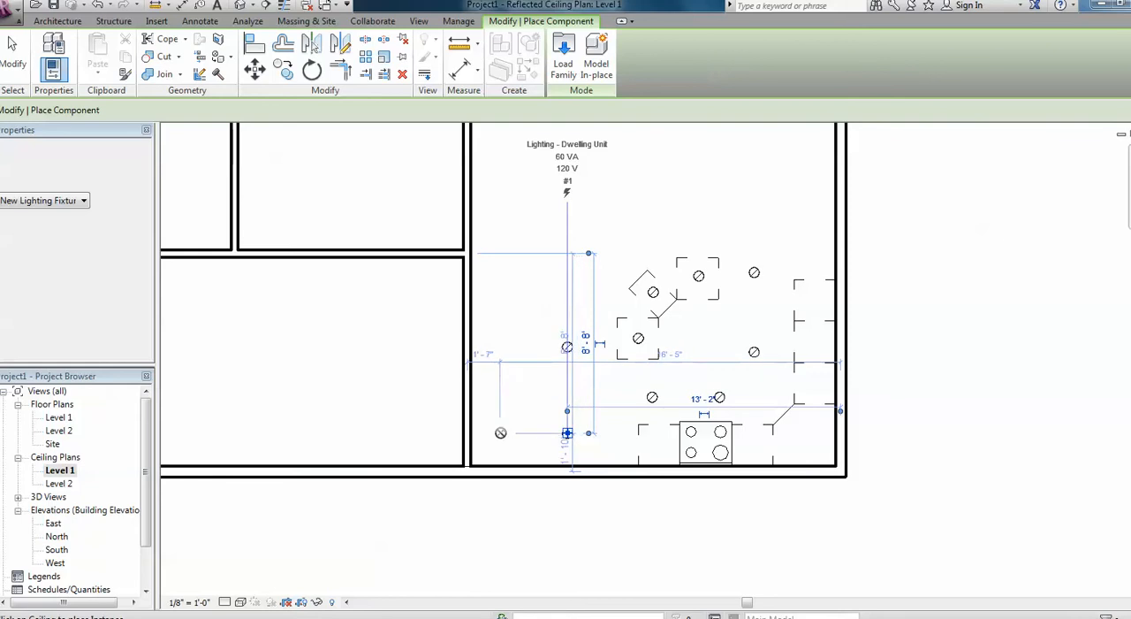
pyautogui.click(567, 432)
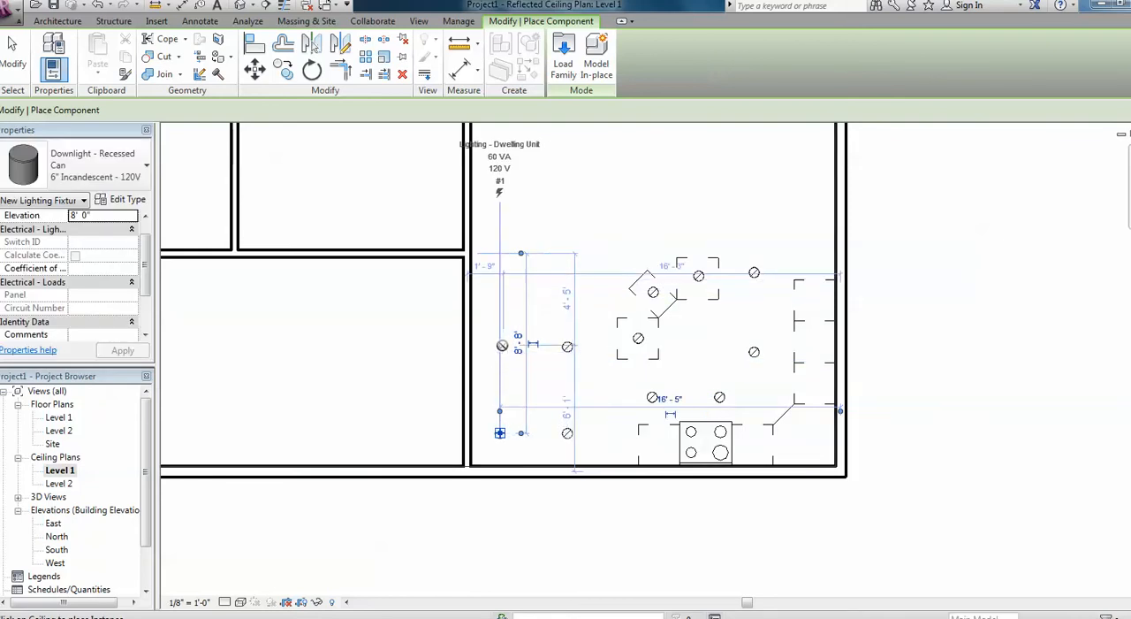
pyautogui.click(500, 432)
pyautogui.click(505, 346)
pyautogui.press('Escape')
pyautogui.press('Escape')
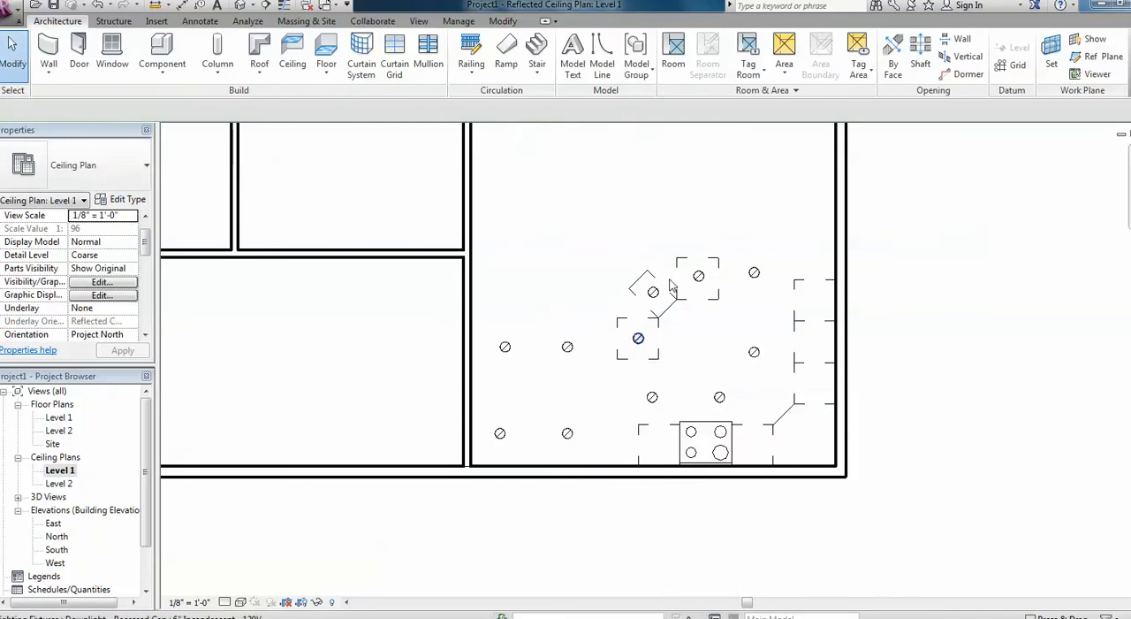
# Create a perspective camera view from the middle of the large room, aimed past the island at the stove wall.
pyautogui.moveTo(644, 257); pyautogui.dragTo(615, 316, button='middle')
pyautogui.scroll(-1, 632, 320)
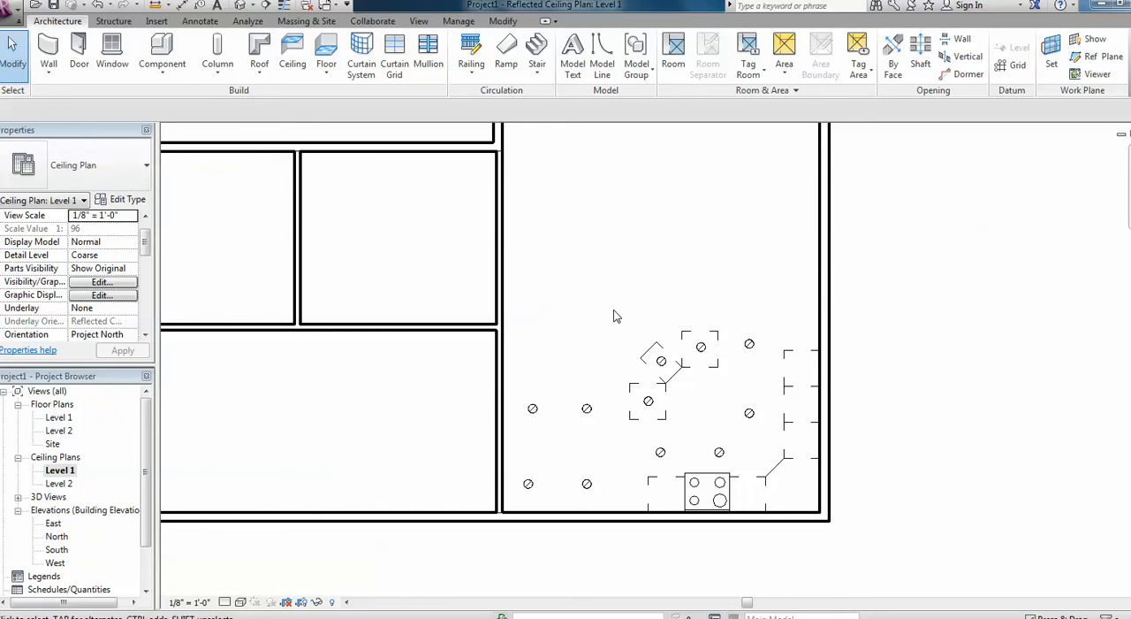
pyautogui.click(253, 7)
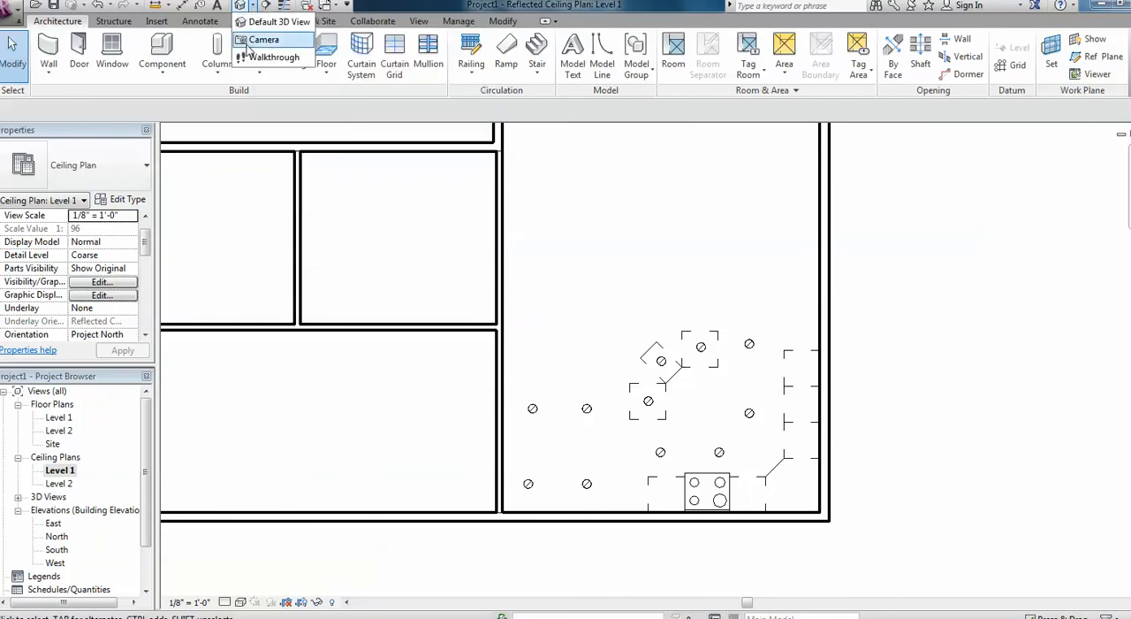
pyautogui.click(258, 39)
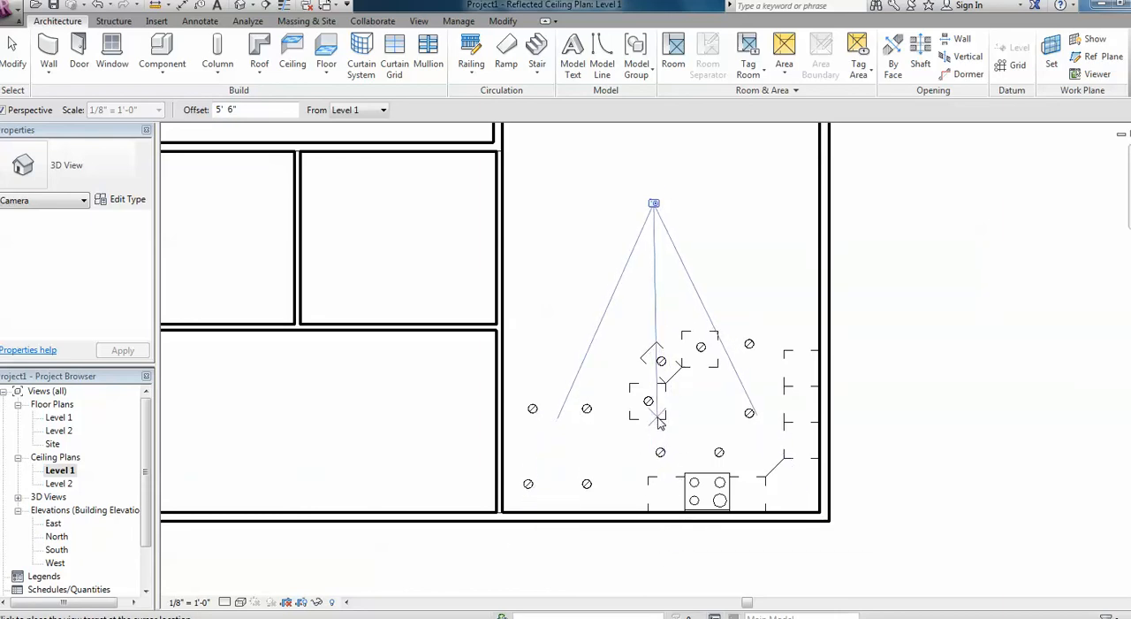
pyautogui.click(664, 550)
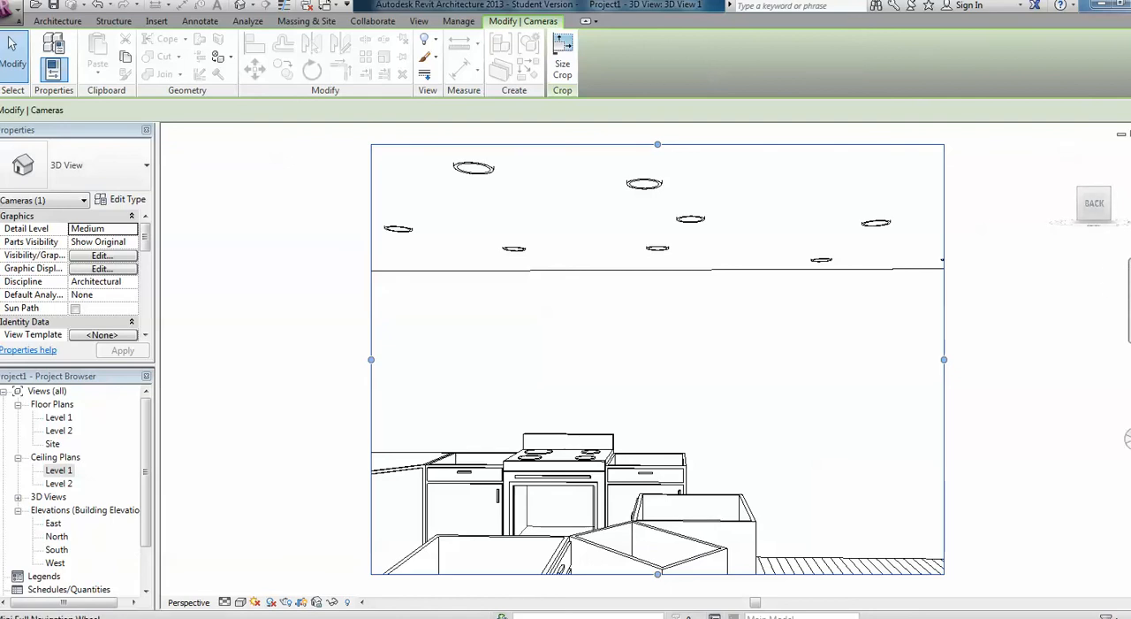
# Tilt and reposition the camera so the island, stove and corner cabinets fill the view, and dismiss the navigation wheel.
pyautogui.moveTo(619, 241); pyautogui.dragTo(573, 289)
pyautogui.rightClick(982, 205)
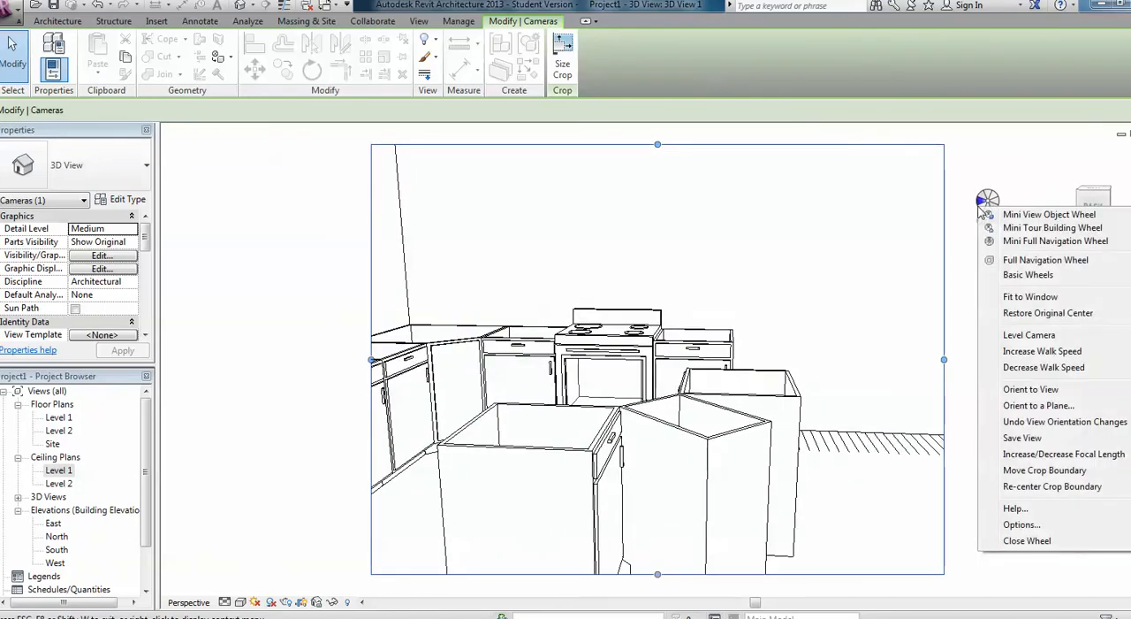
pyautogui.click(1026, 181)
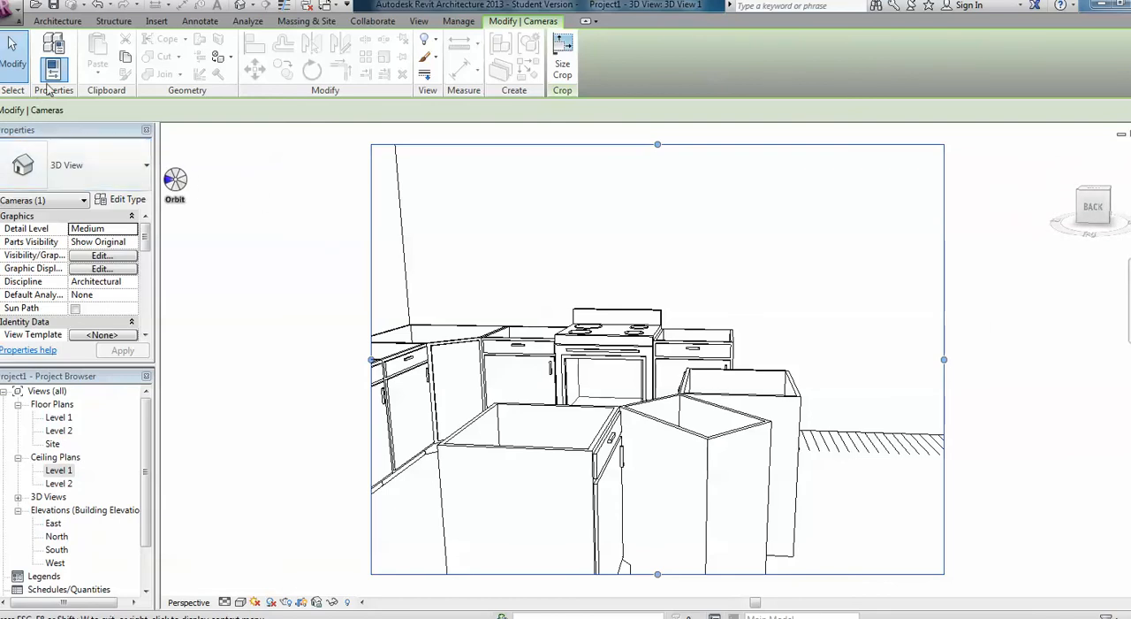
# Open the rendering settings for the camera view, choose Draft quality and set the lighting scheme to Interior: Artificial only.
pyautogui.click(418, 21)
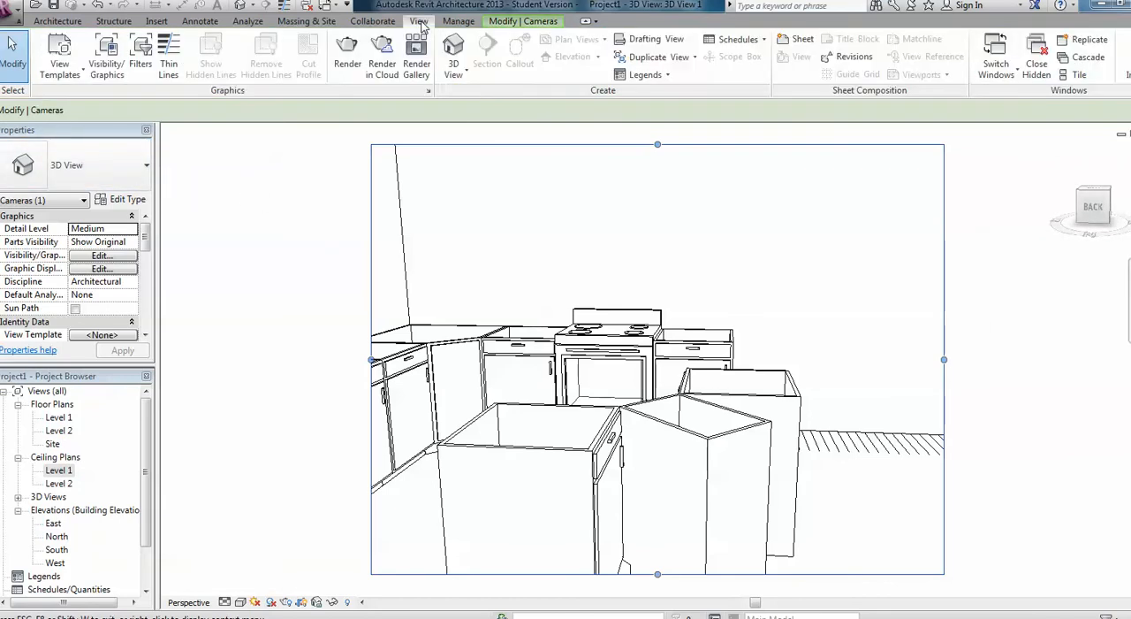
pyautogui.click(347, 55)
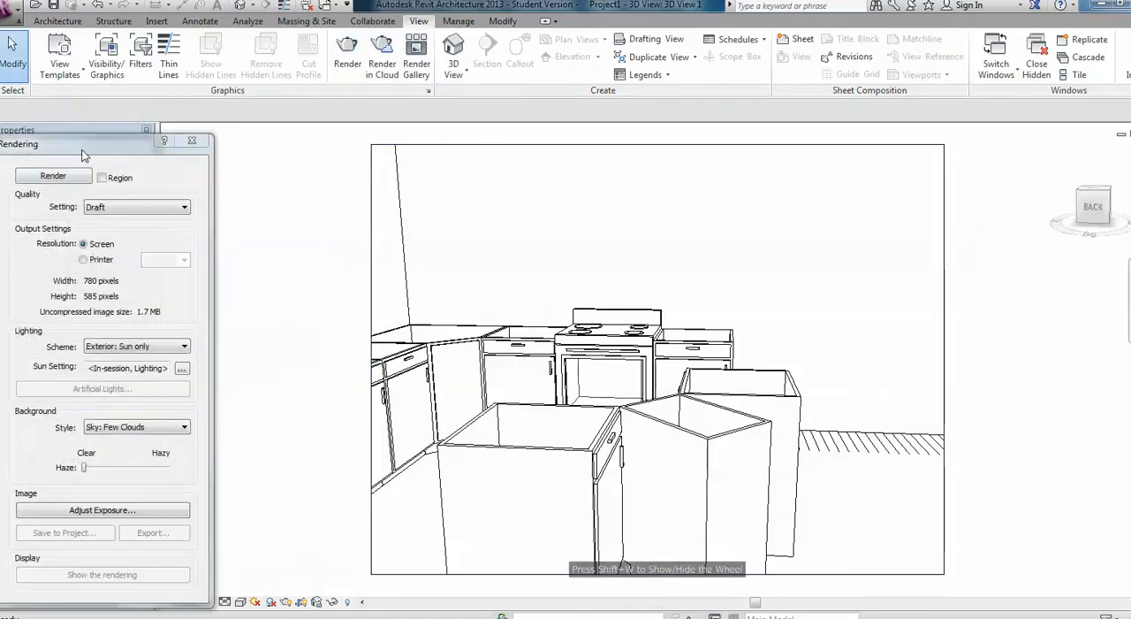
pyautogui.click(402, 146)
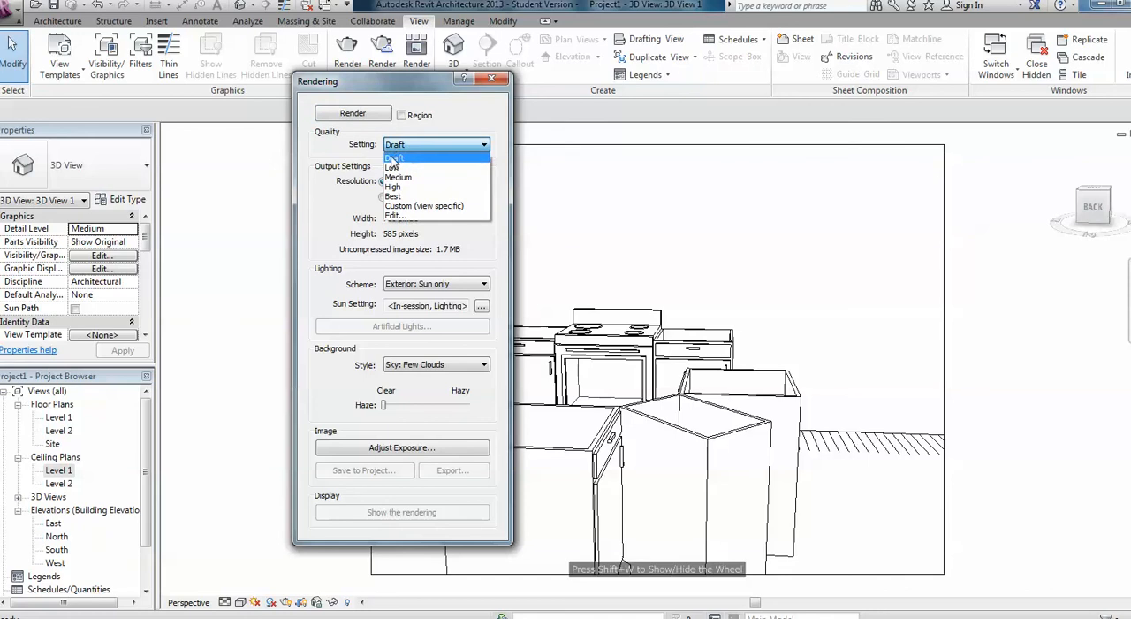
pyautogui.click(394, 159)
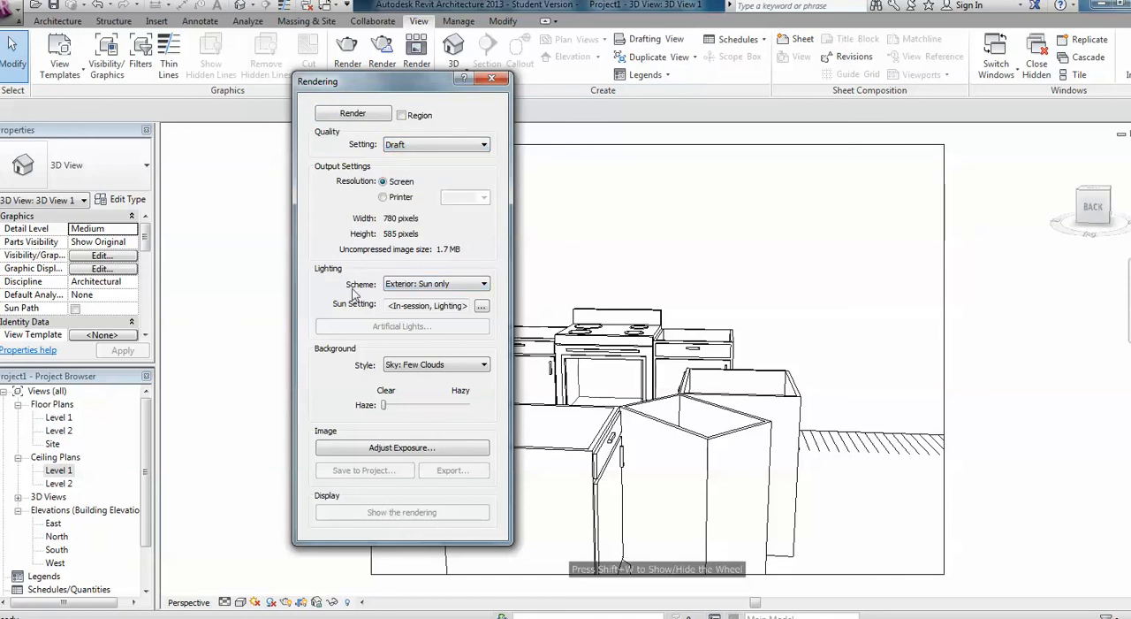
pyautogui.click(413, 288)
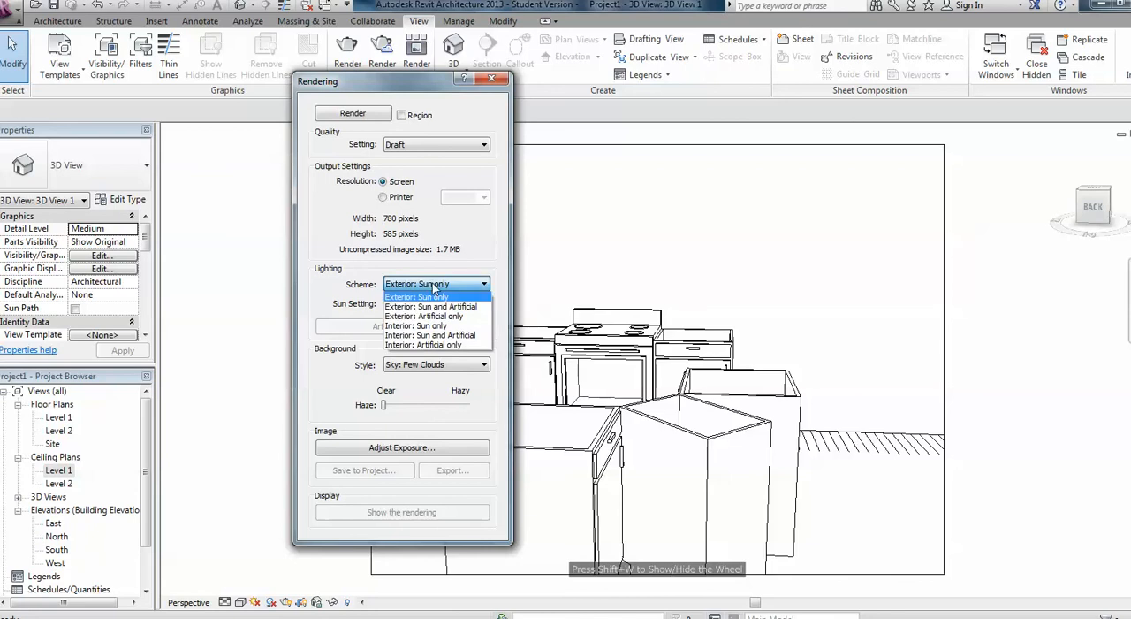
pyautogui.click(455, 345)
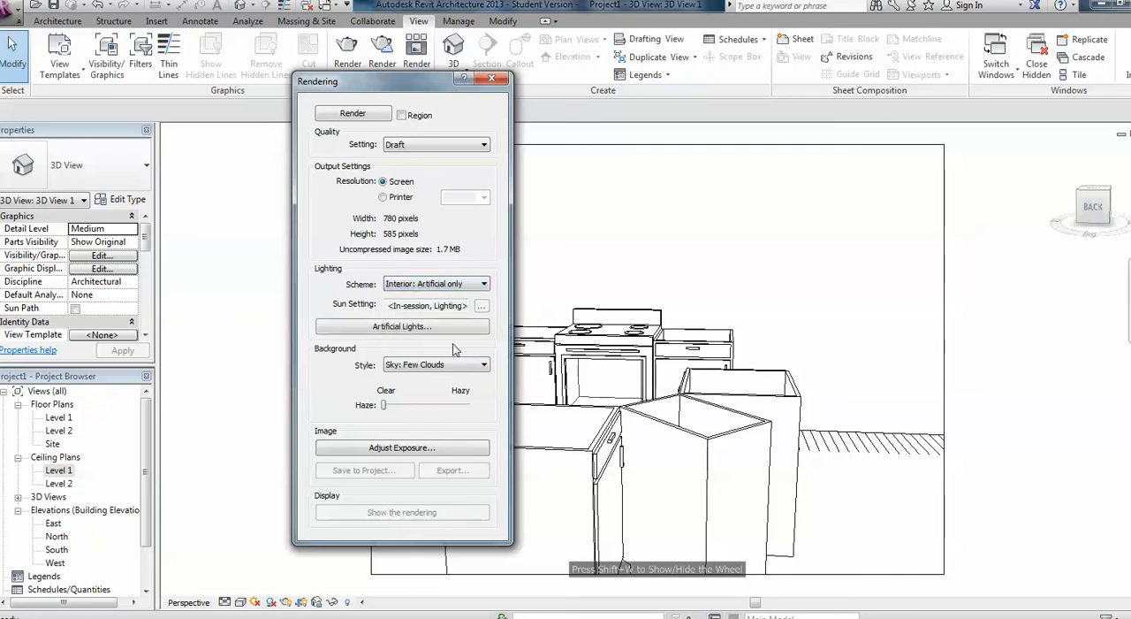
# Set the render quality to Low and render the kitchen camera view.
pyautogui.click(444, 146)
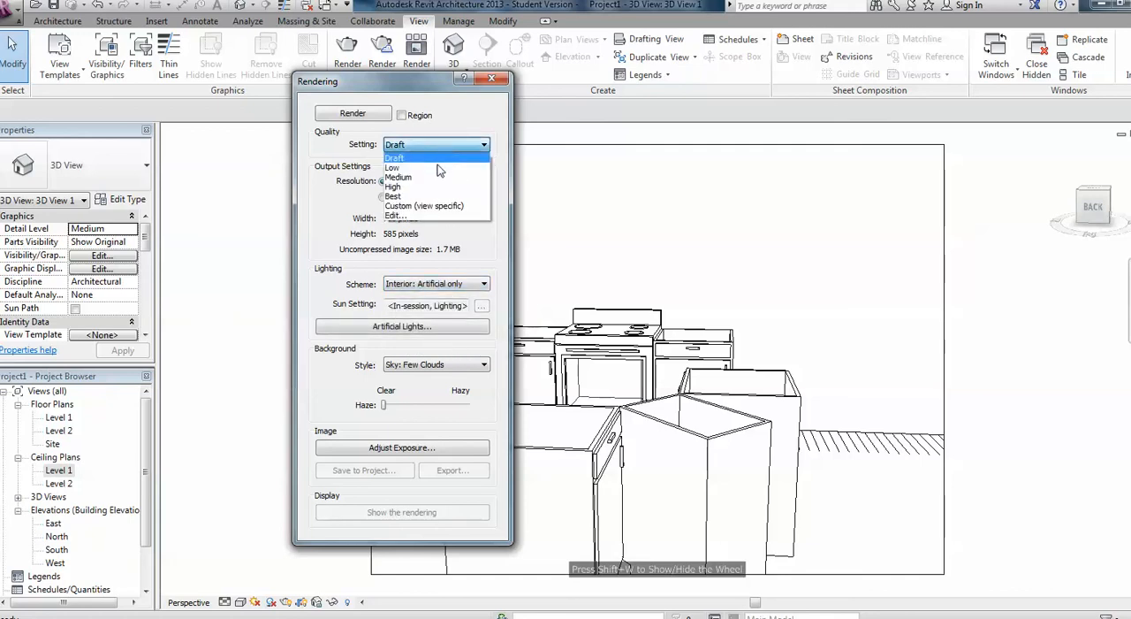
pyautogui.click(422, 164)
pyautogui.click(368, 114)
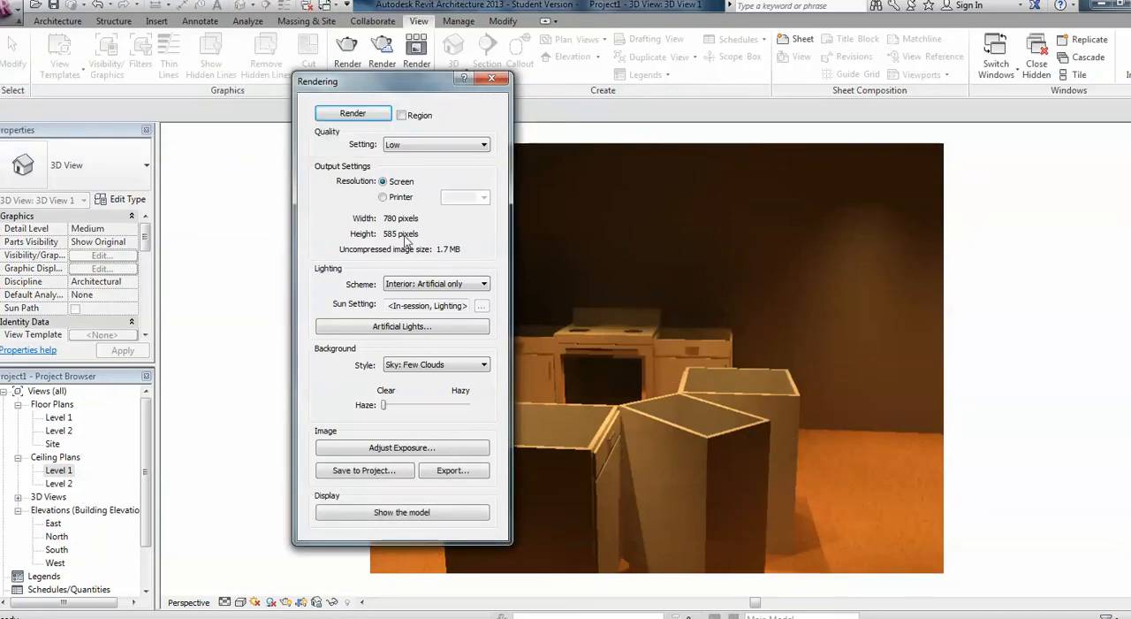
# Brighten the rendered kitchen image by lowering its exposure value to 5.92, and accept the exposure settings.
pyautogui.moveTo(391, 87); pyautogui.dragTo(219, 64)
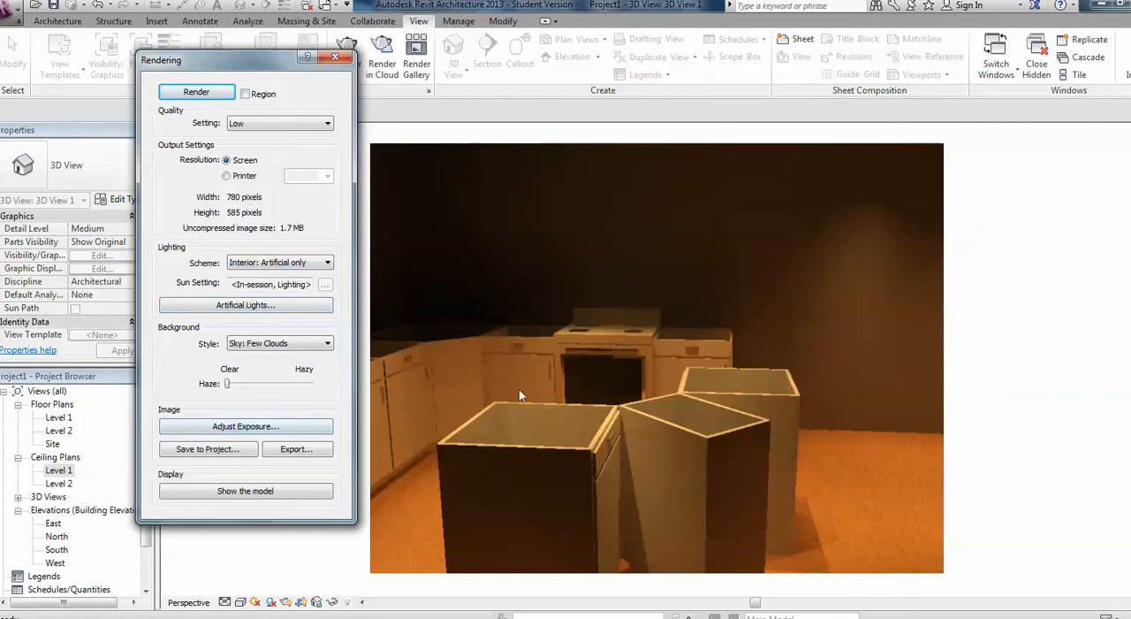
pyautogui.click(241, 427)
pyautogui.moveTo(377, 223); pyautogui.dragTo(949, 147)
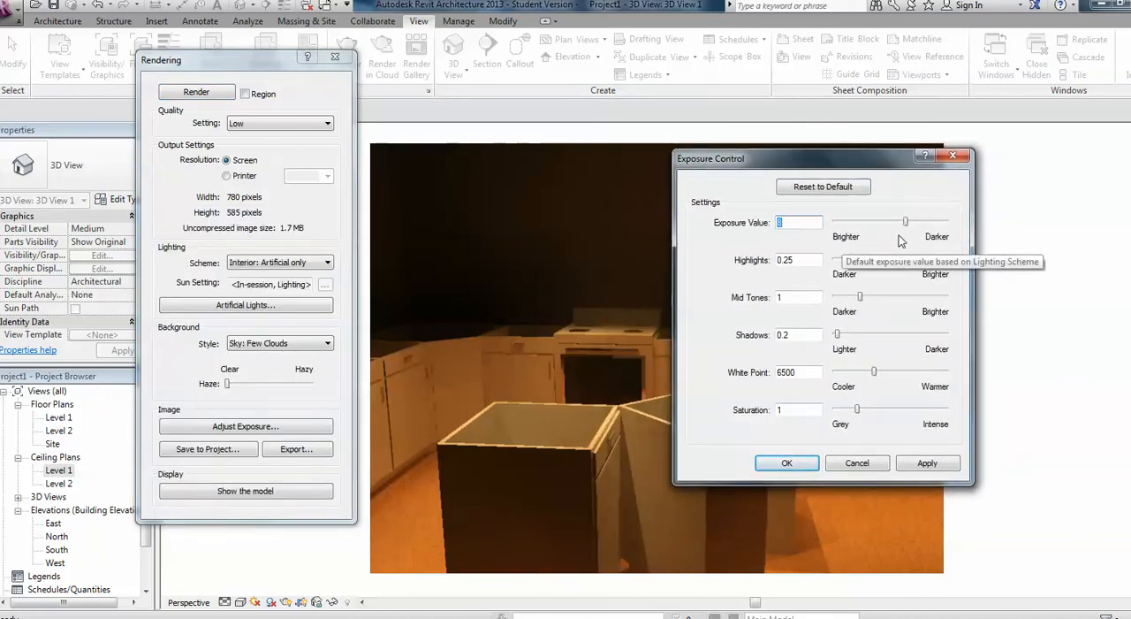
pyautogui.moveTo(905, 221); pyautogui.dragTo(897, 221)
pyautogui.click(921, 463)
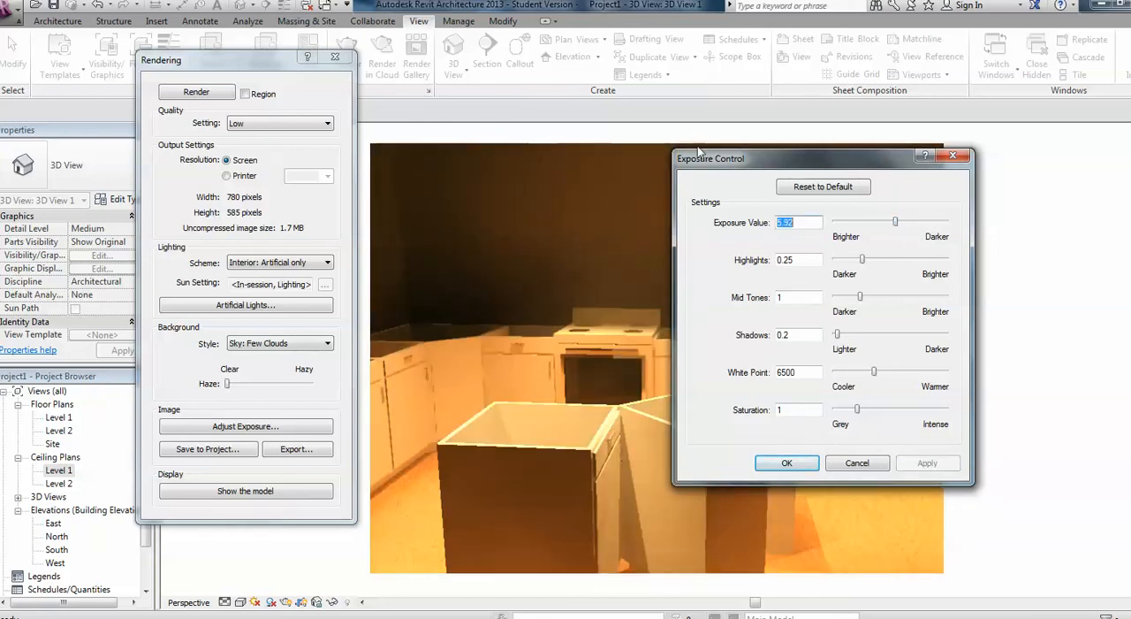
pyautogui.moveTo(714, 162)
pyautogui.mouseDown()
pyautogui.moveTo(910, 183)
pyautogui.moveTo(721, 166)
pyautogui.mouseUp()
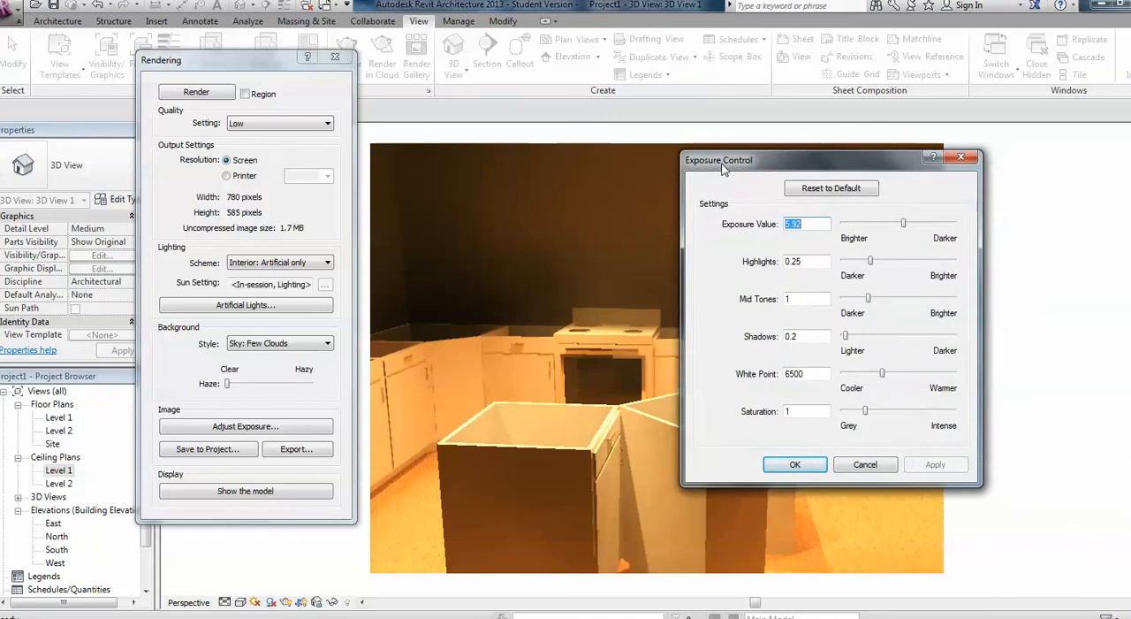
pyautogui.click(791, 466)
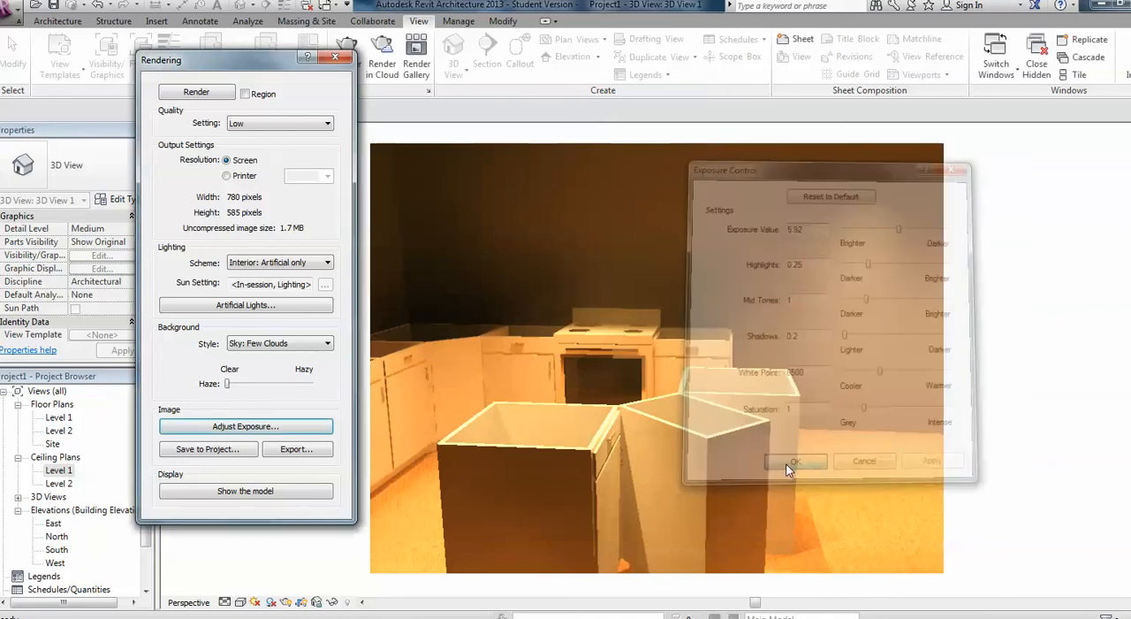
pyautogui.click(291, 451)
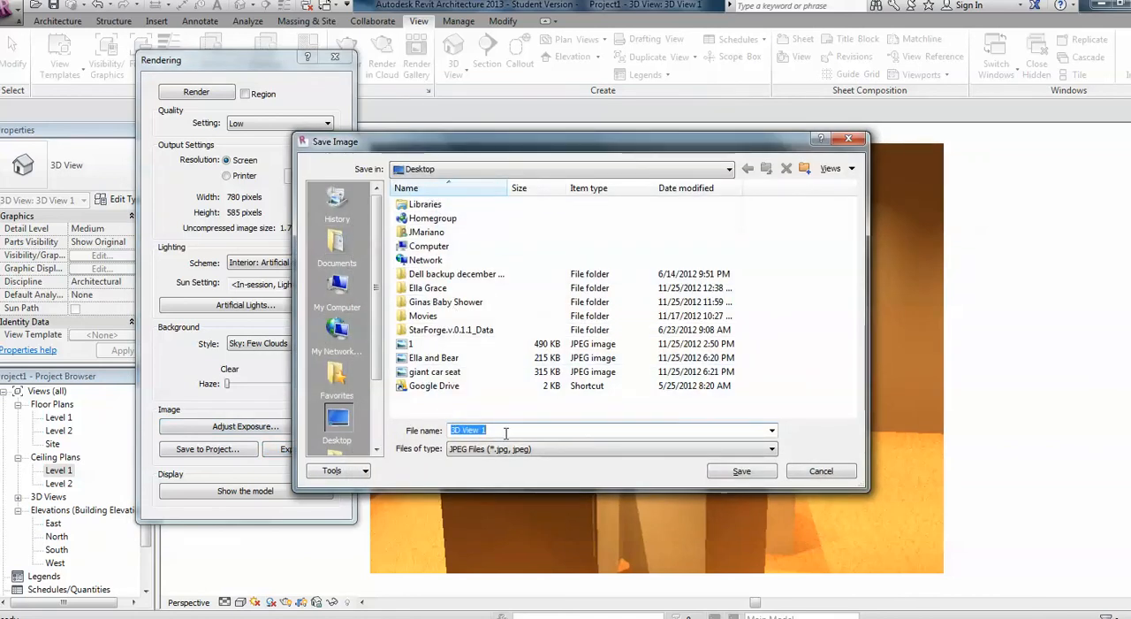
pyautogui.click(673, 451)
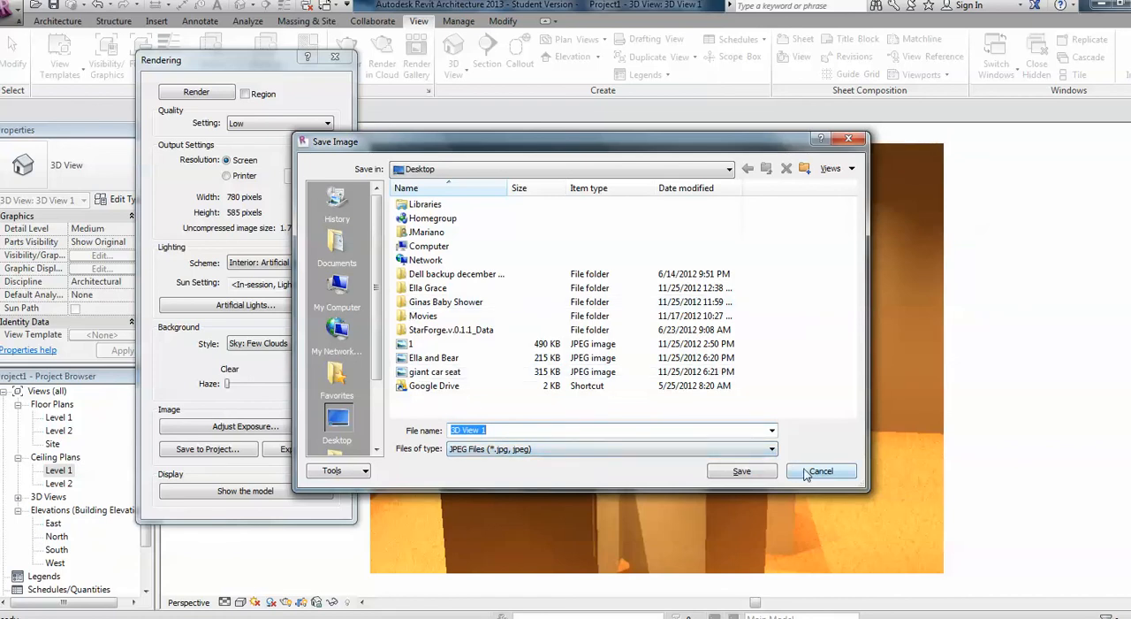
pyautogui.click(796, 473)
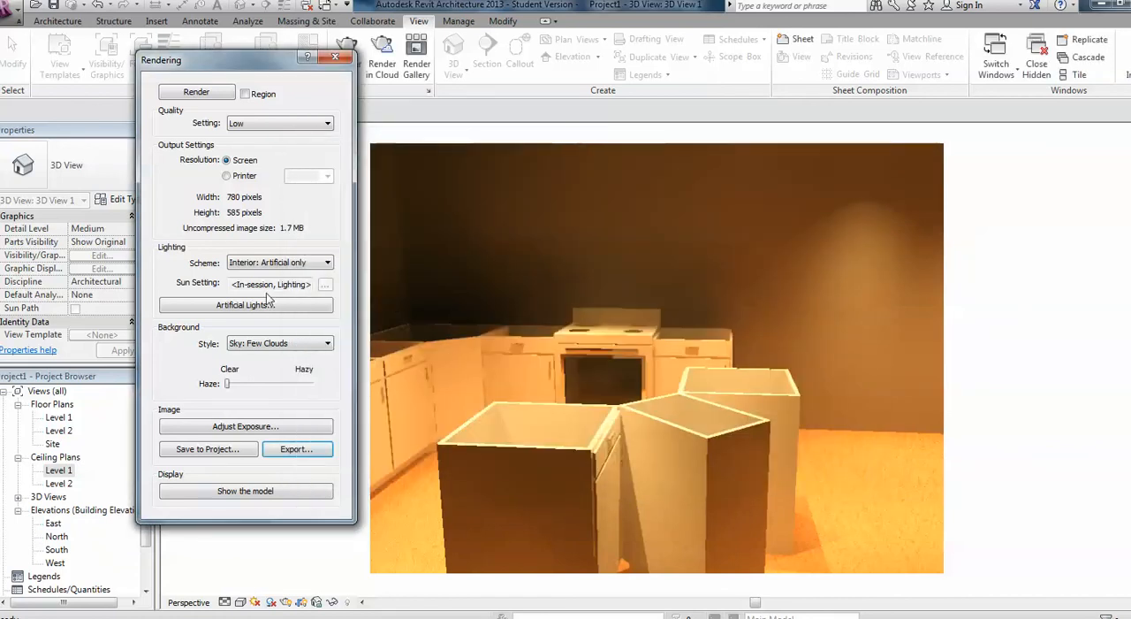